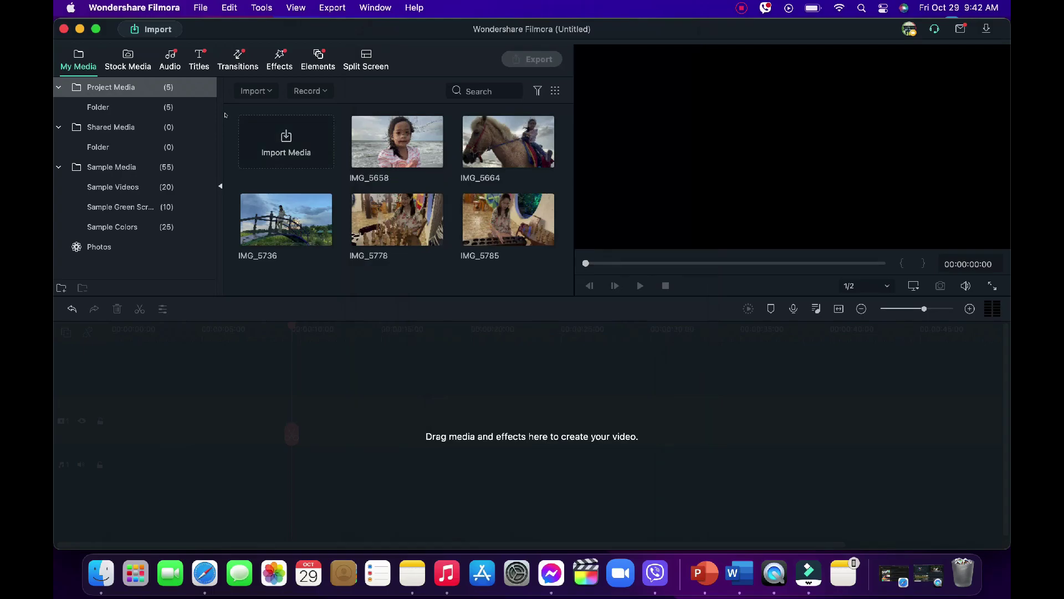
left_click_drag(228, 111, 555, 243)
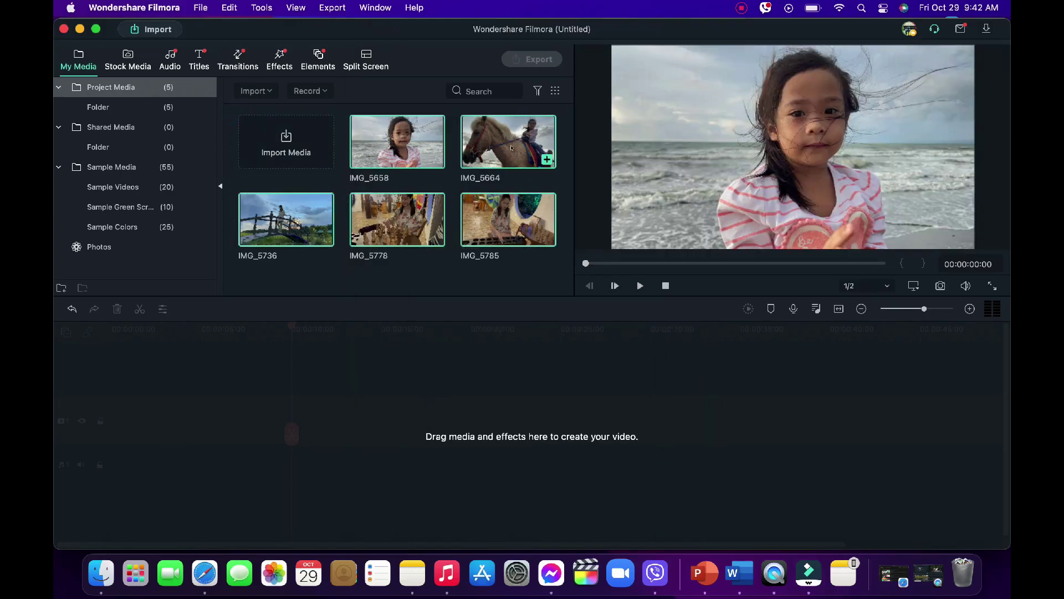
left_click_drag(511, 147, 117, 423)
left_click_drag(292, 327, 90, 349)
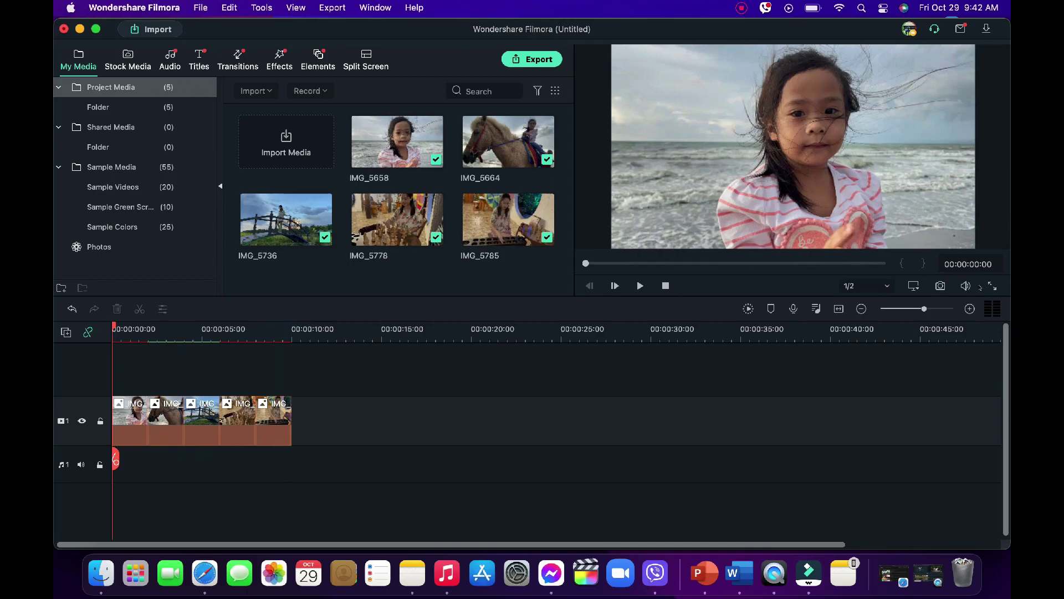
key("space")
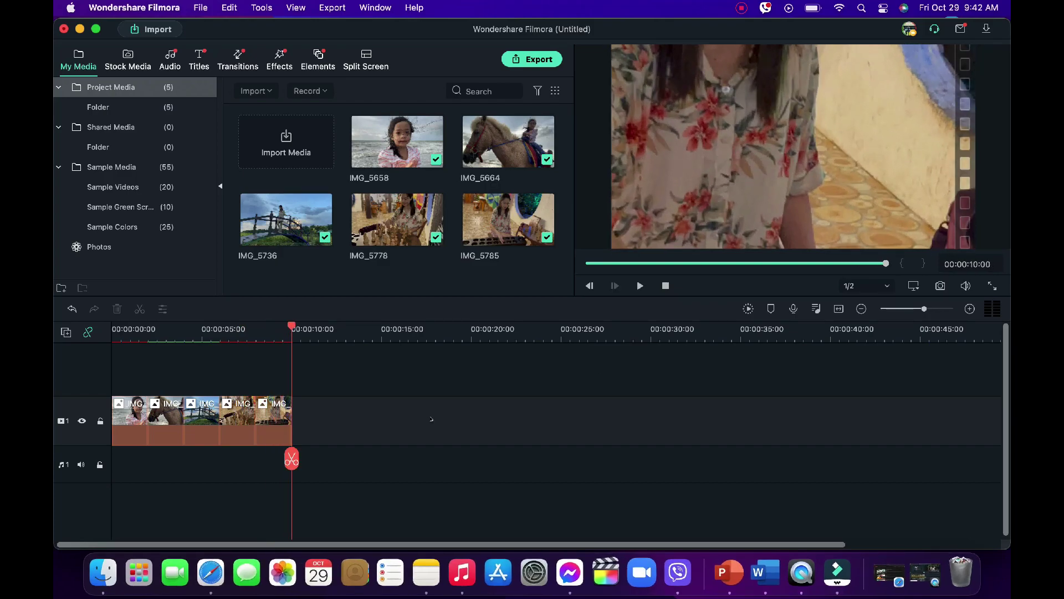
left_click_drag(340, 376, 102, 456)
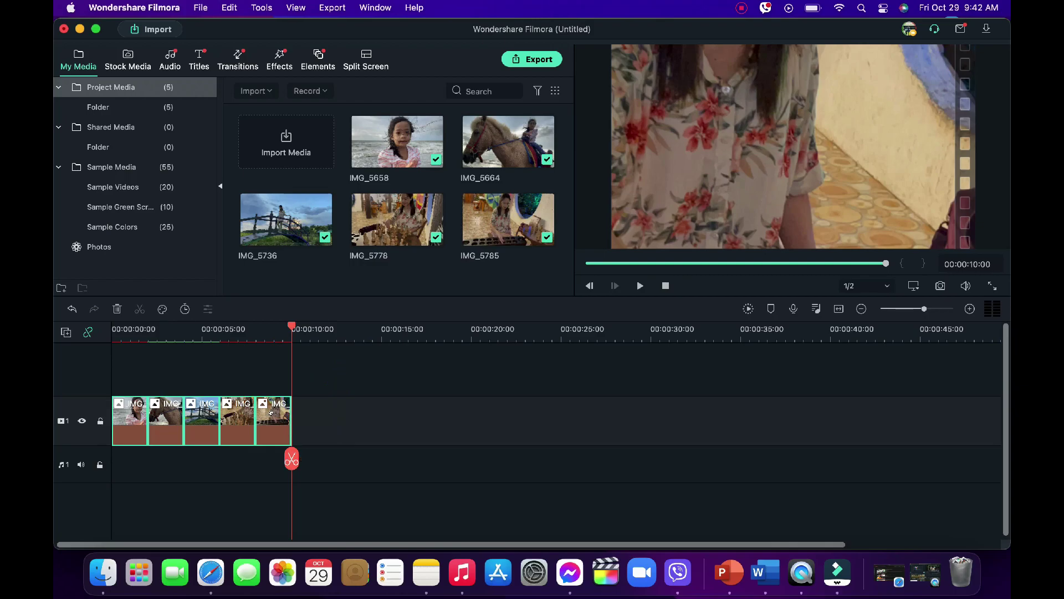
key("Delete")
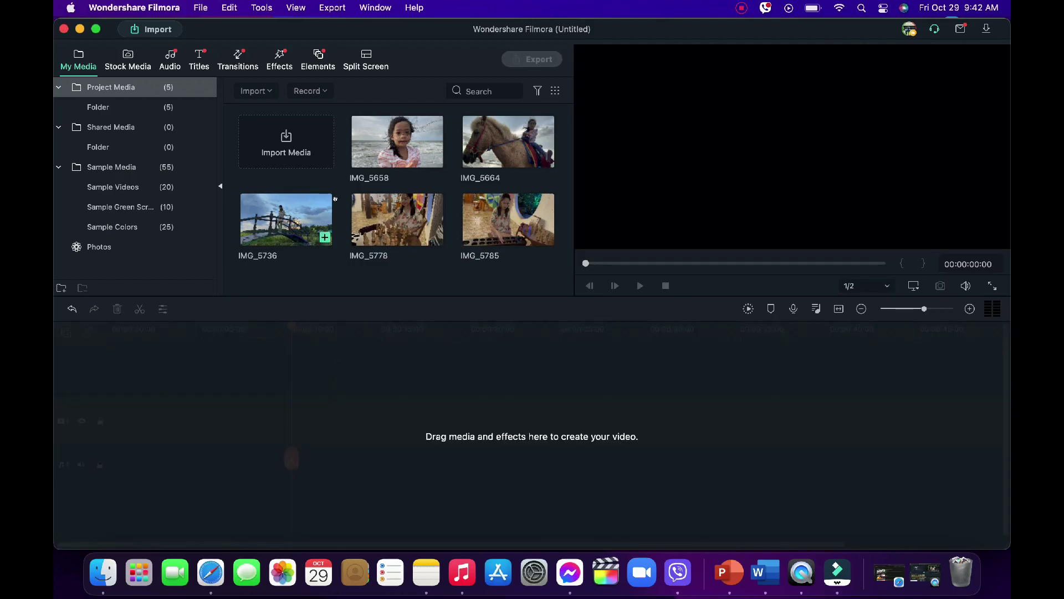
Set the project's frame rate to 60 in the project settings
left_click(201, 7)
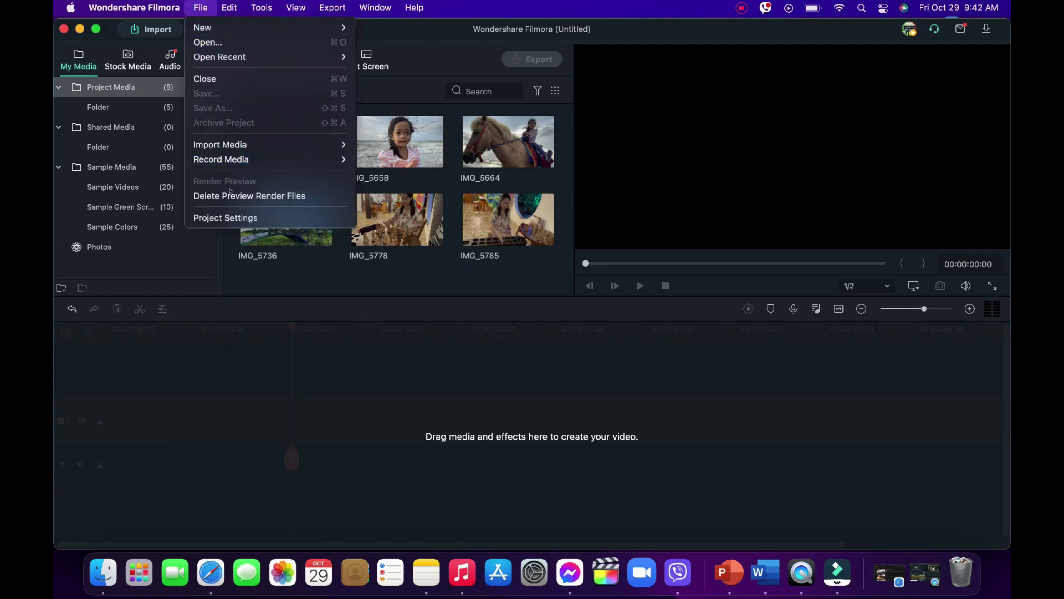
left_click(233, 217)
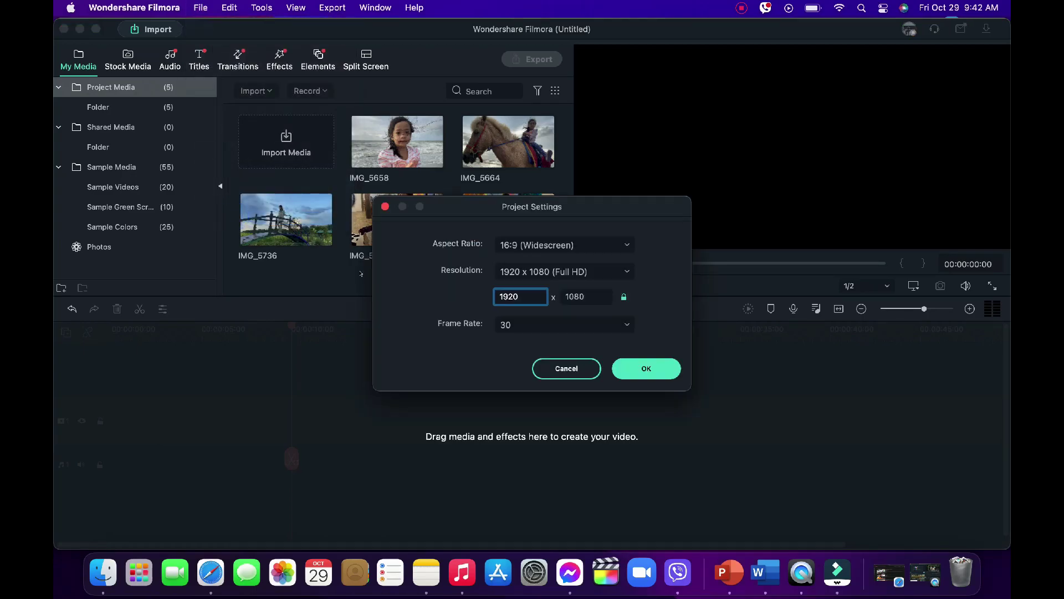
left_click(551, 325)
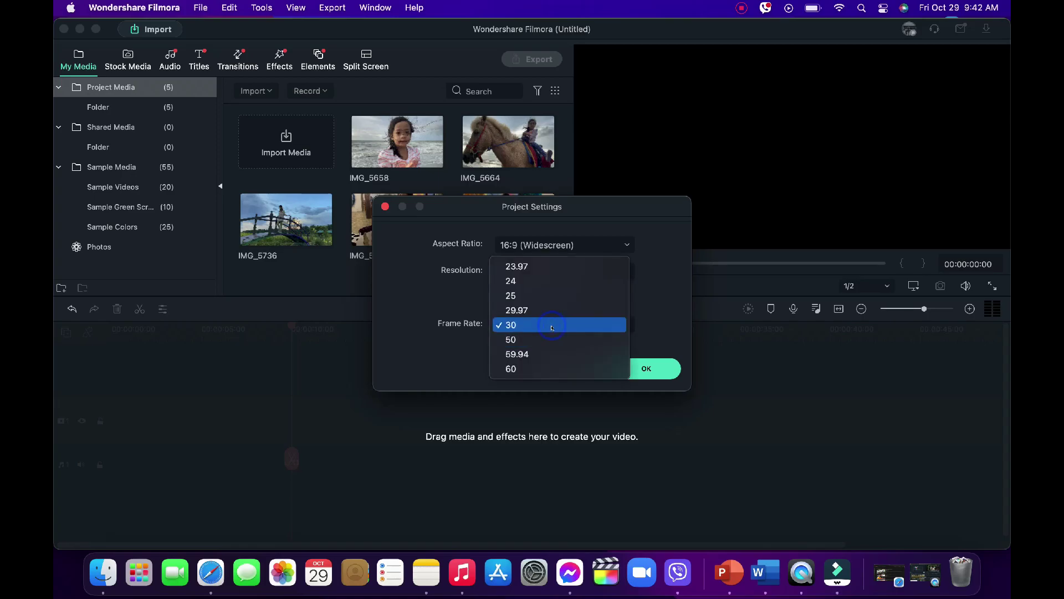
left_click(530, 366)
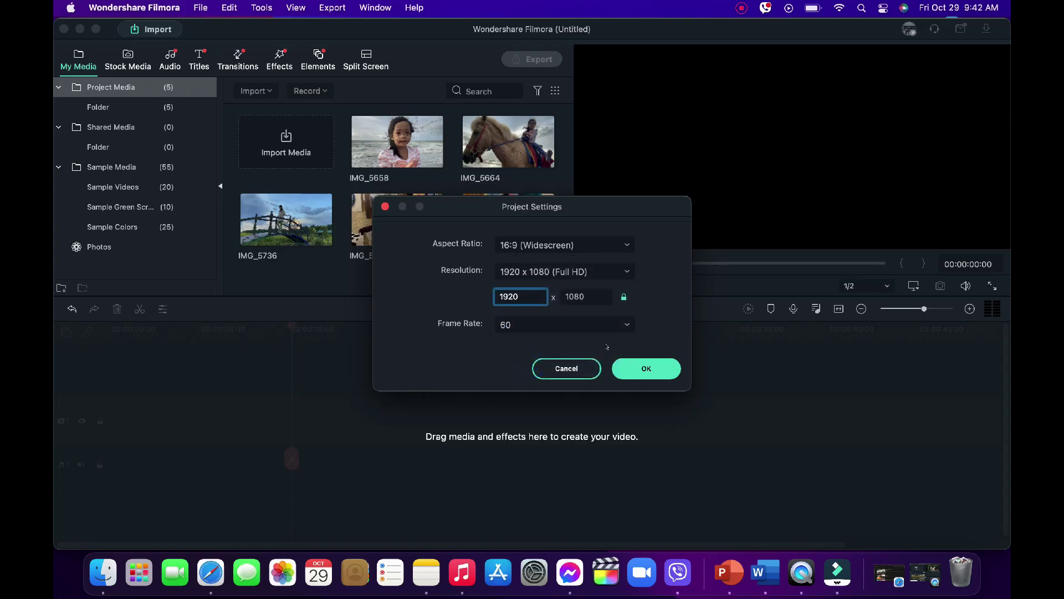
left_click(631, 364)
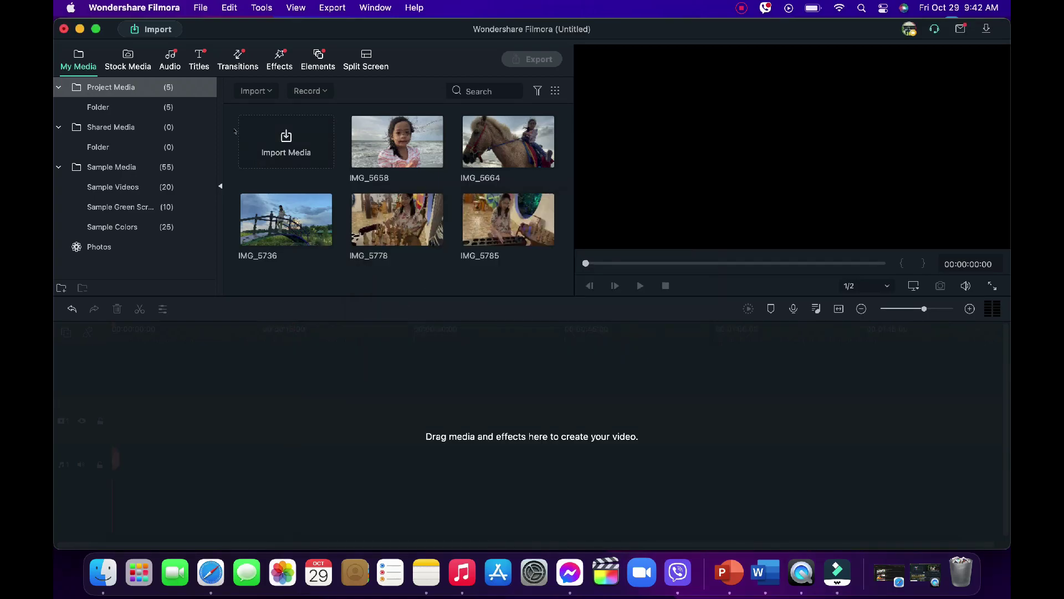
Place all five imported photos in sequence at the start of video track 1 and enlarge the timeline scale slightly
left_click_drag(229, 116, 515, 227)
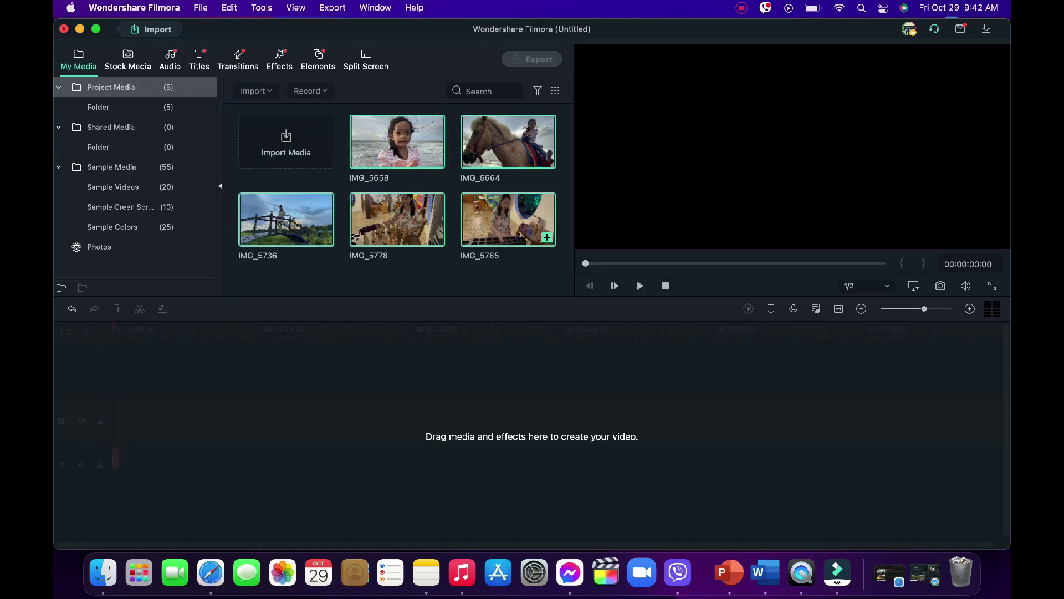
left_click_drag(499, 148, 114, 426)
left_click_drag(924, 309, 930, 308)
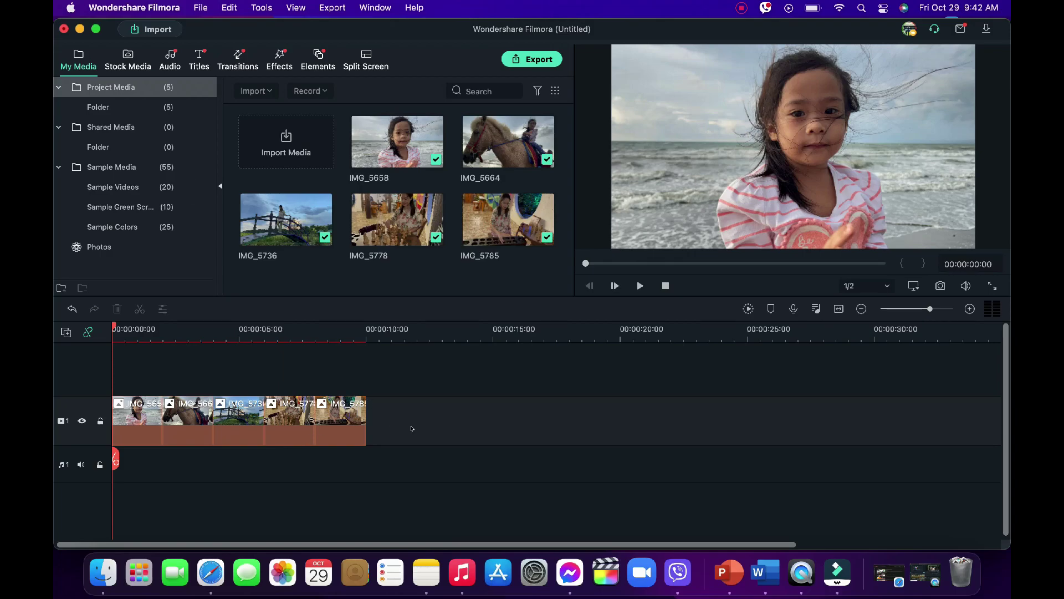
key("super+a")
right_click(134, 416)
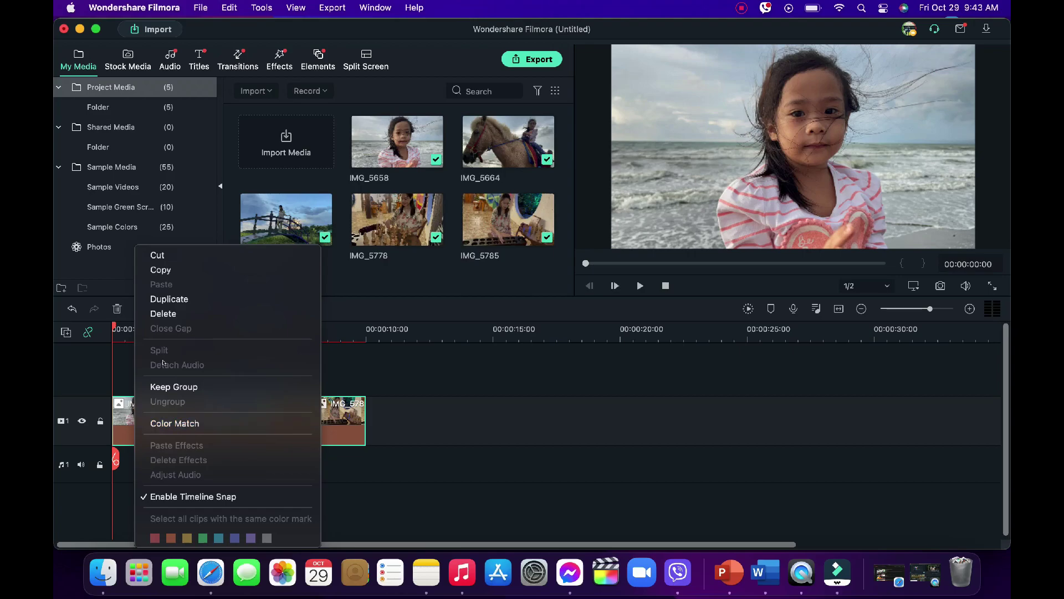
left_click(430, 380)
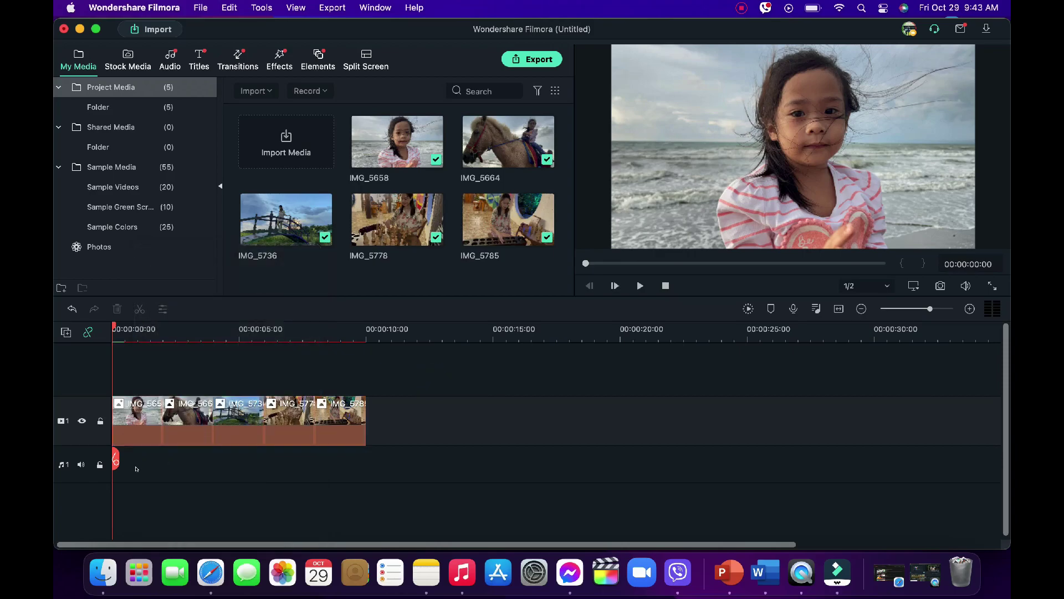
Try to set the first photo clip's duration to 00:00:02:15 and recheck its duration settings
right_click(136, 416)
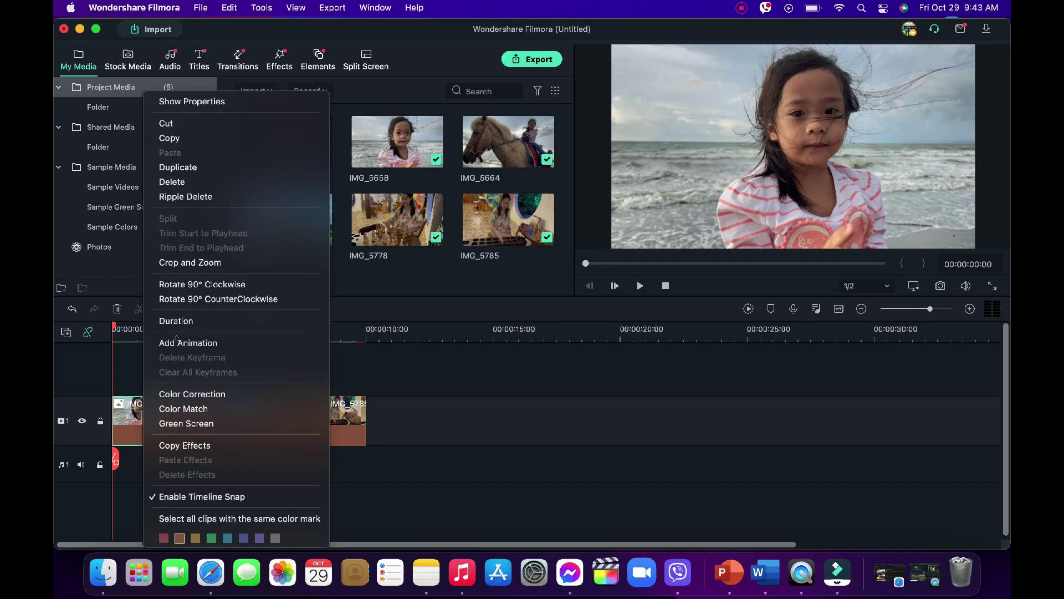
left_click(184, 322)
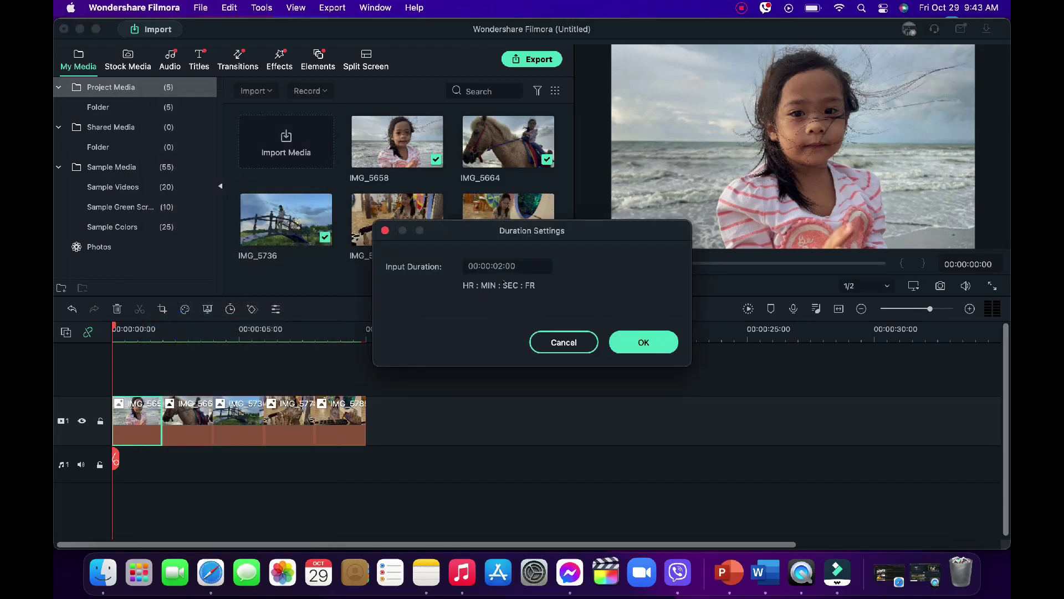
left_click(515, 265)
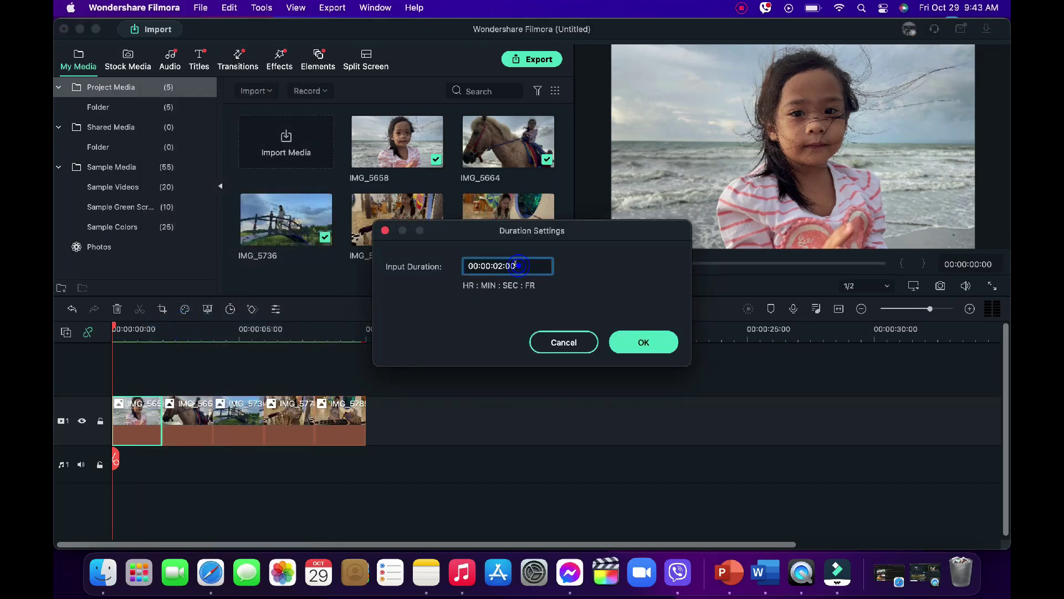
type("15")
key("Return")
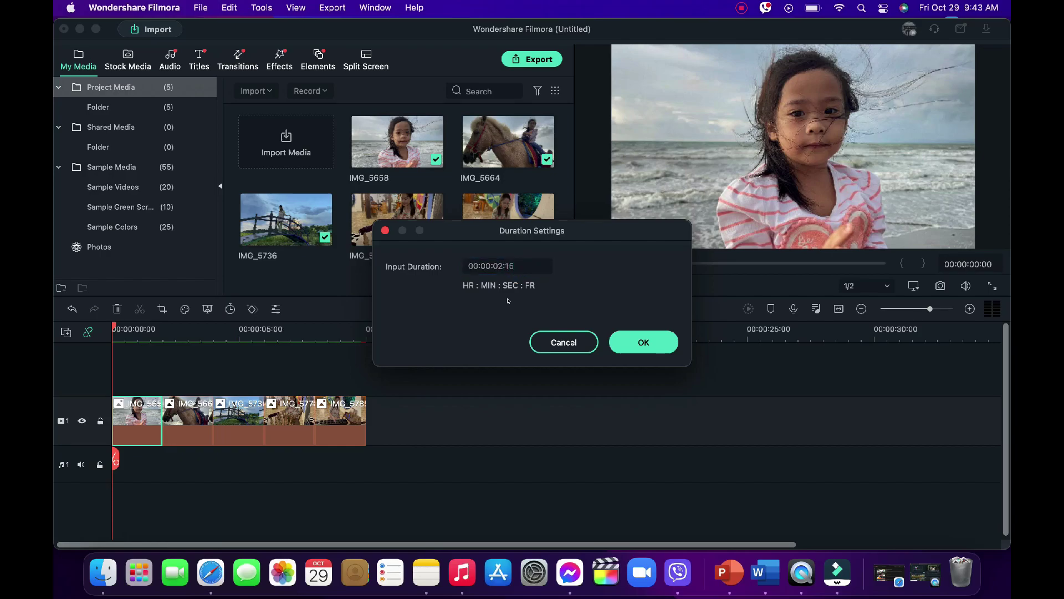
left_click(641, 351)
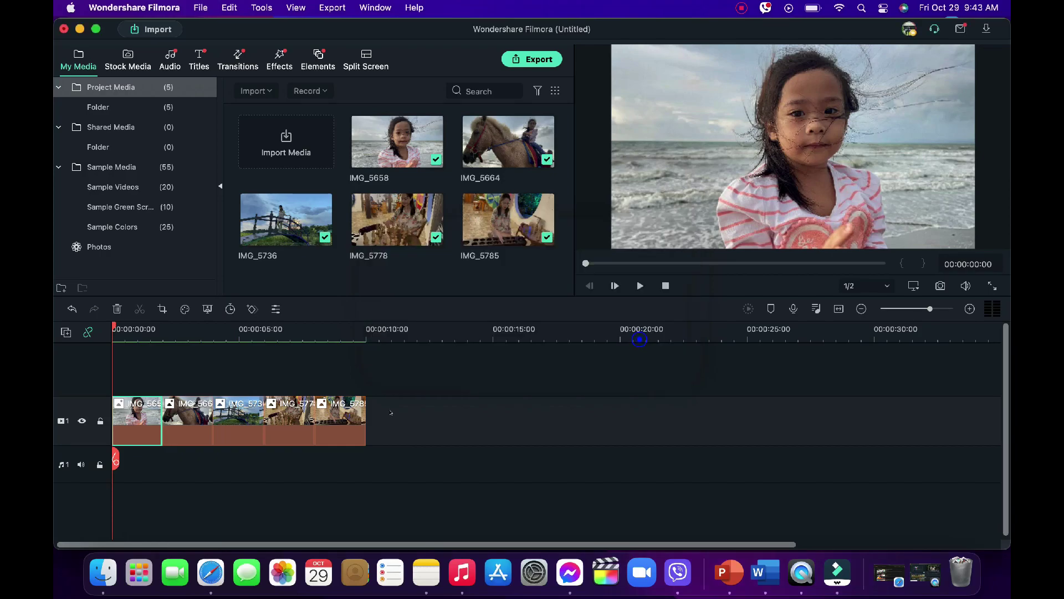
right_click(146, 430)
left_click(186, 320)
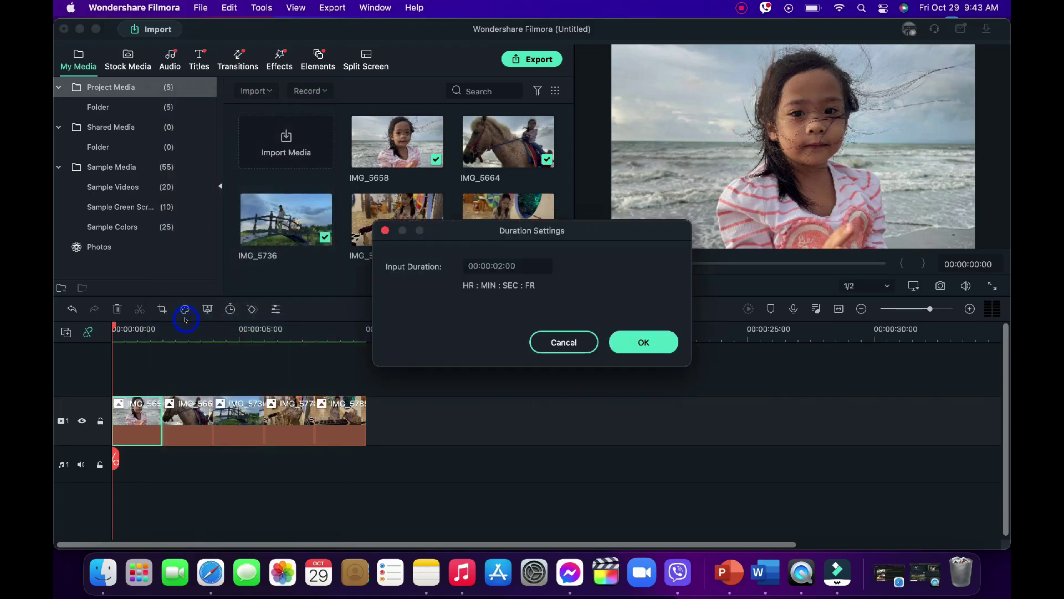
left_click(589, 343)
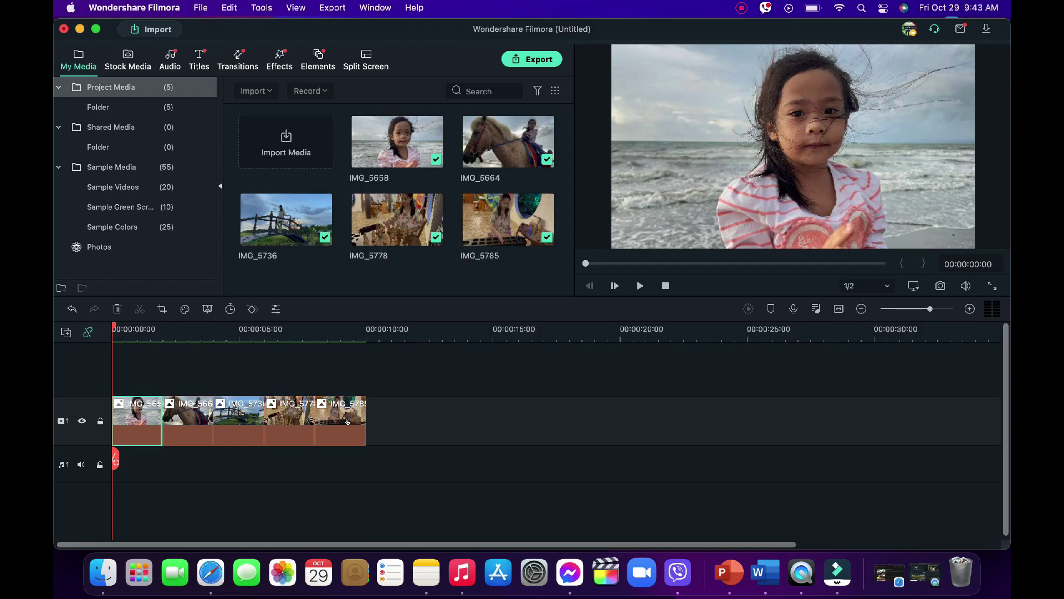
Search the effects for "square", add Square Blur above the photos and extend it to the end of the last photo
left_click(275, 58)
left_click(286, 86)
type("sq")
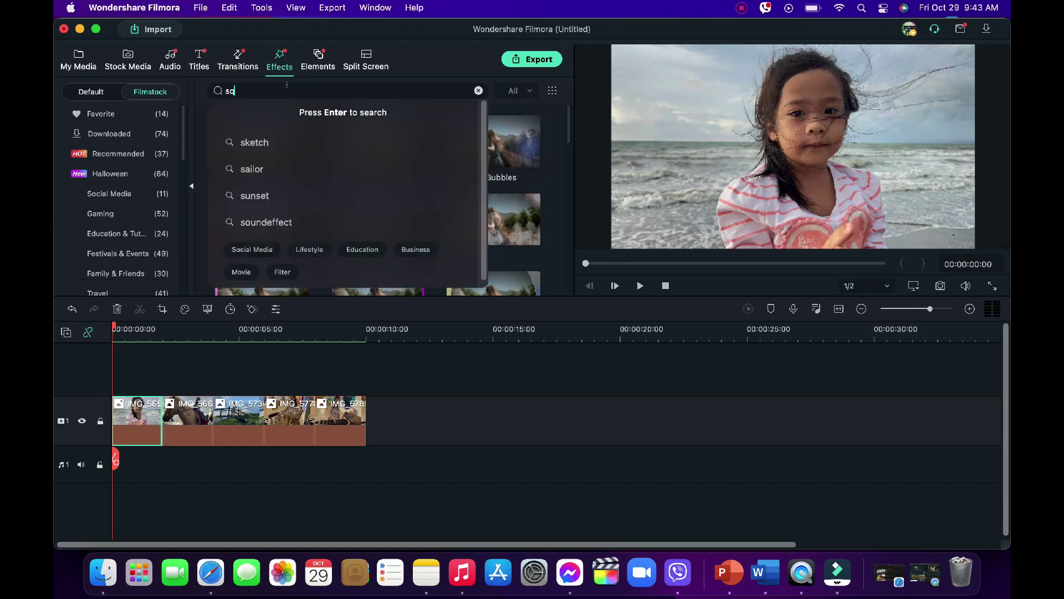
type("uare")
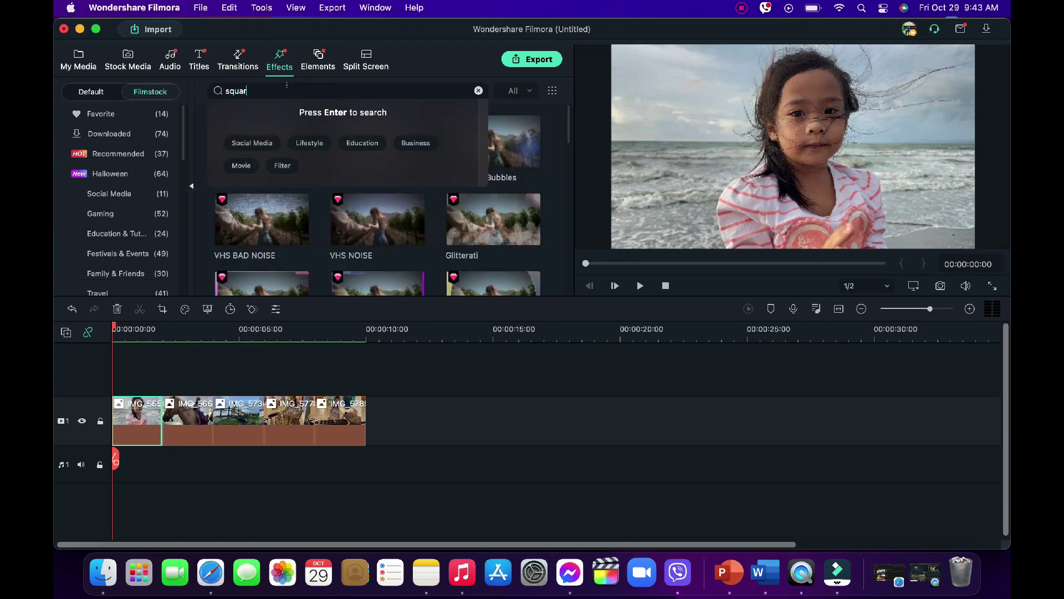
key("Return")
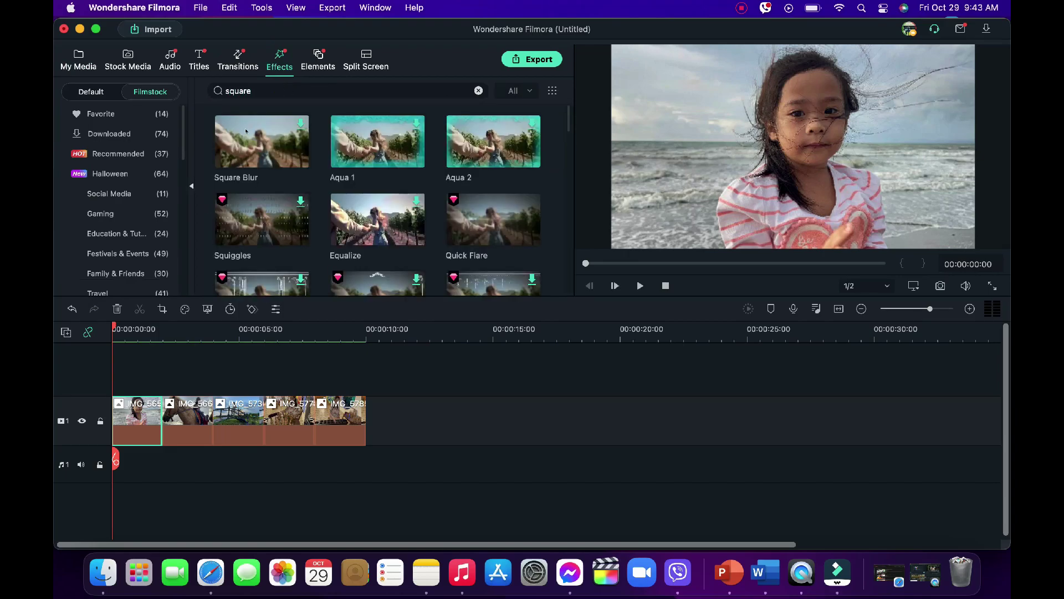
left_click_drag(251, 147, 128, 376)
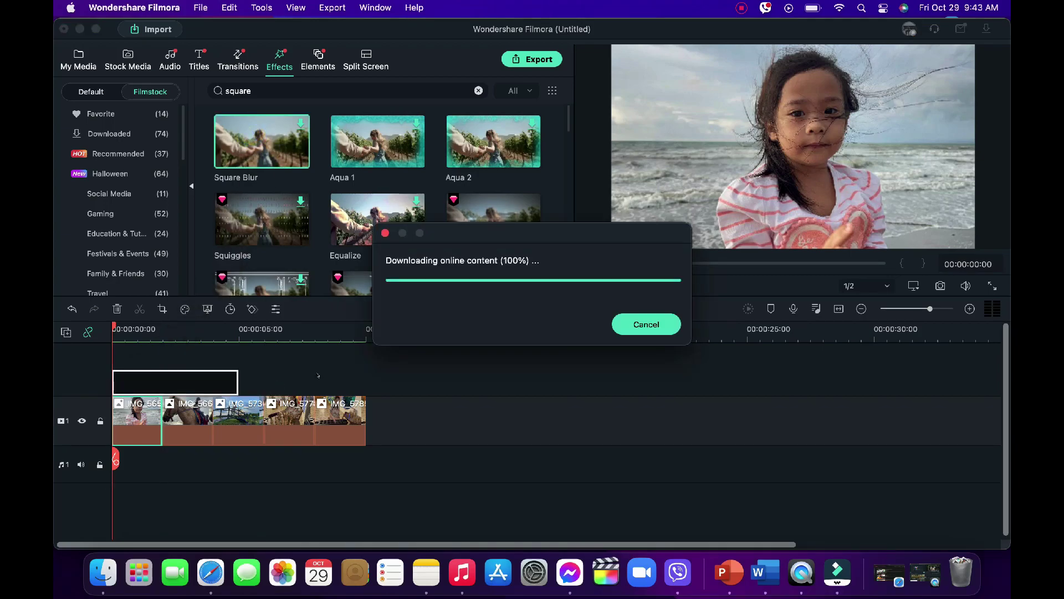
left_click_drag(234, 394, 355, 399)
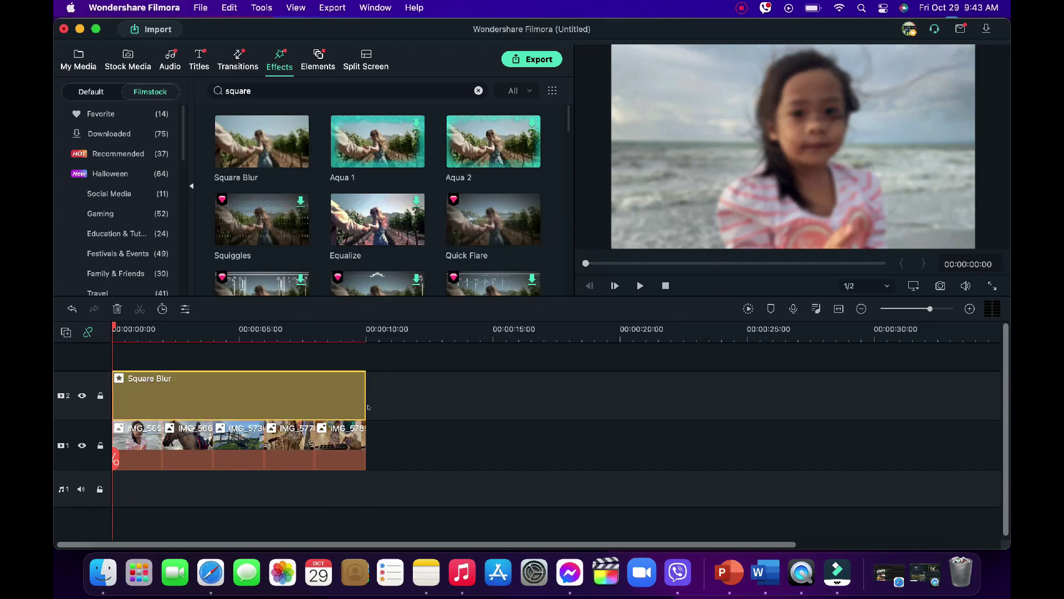
Copy all five photos on video track 1 and lock video tracks 1 and 2
left_click(444, 450)
left_click_drag(439, 450, 121, 456)
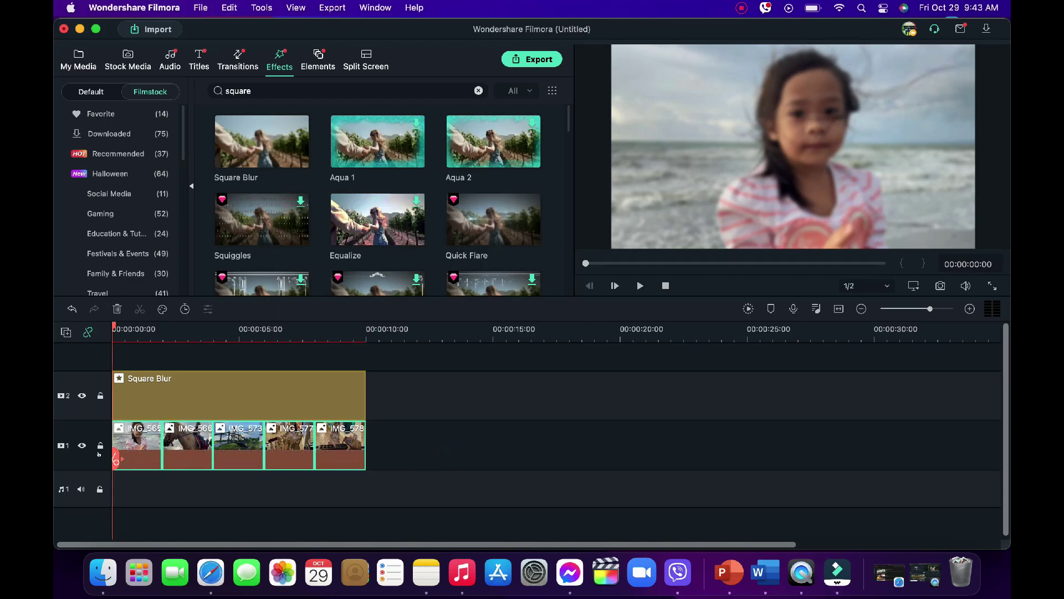
left_click(100, 396)
left_click(100, 445)
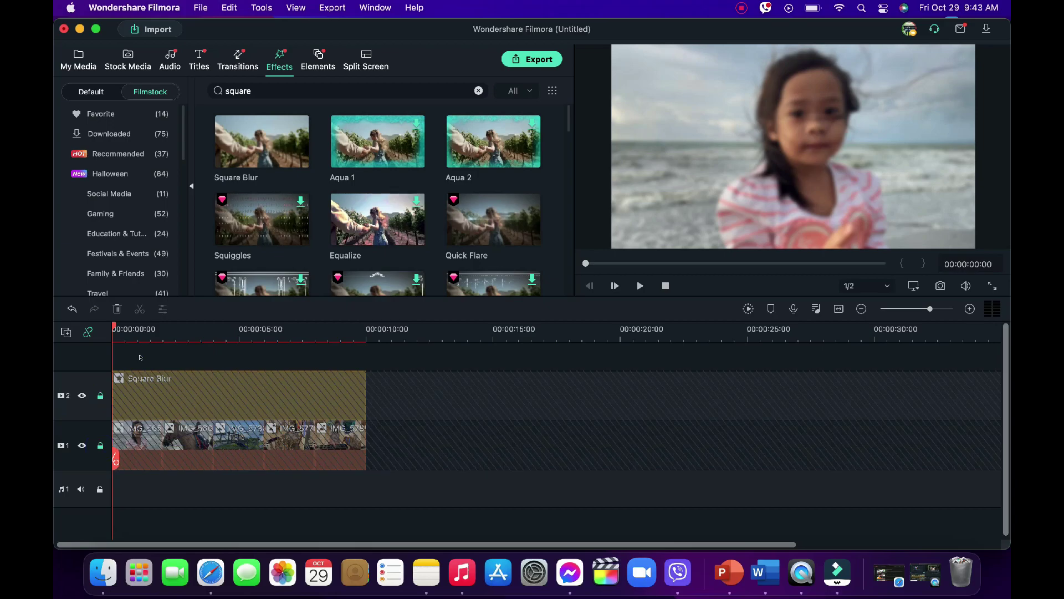
Paste the copied photos onto video track 3 above the blur effect and return the playhead to the start
key("super+v")
scroll(158, 416, "up", 2)
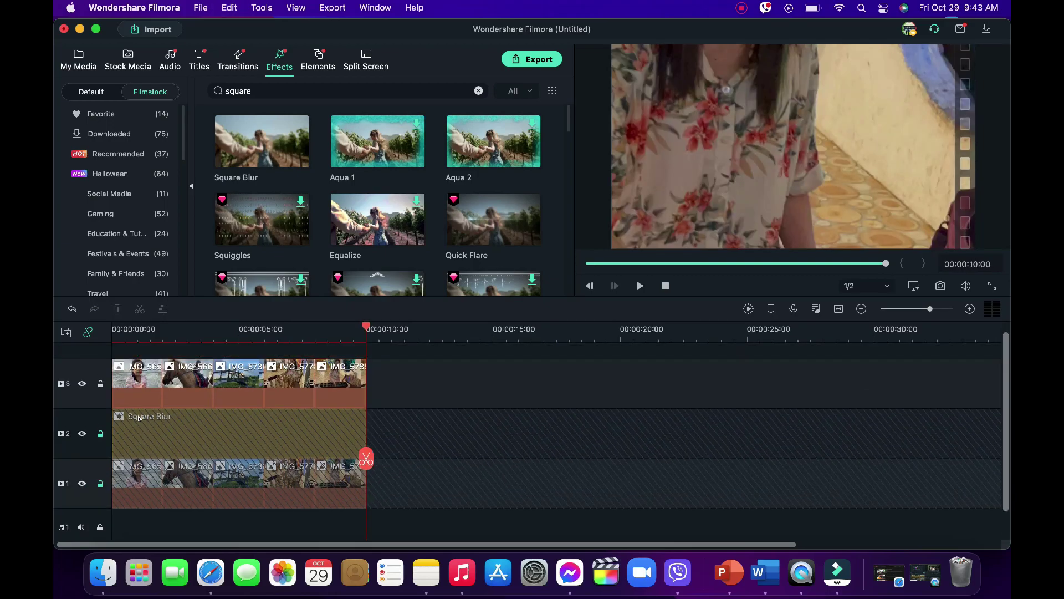
scroll(138, 421, "up", 1)
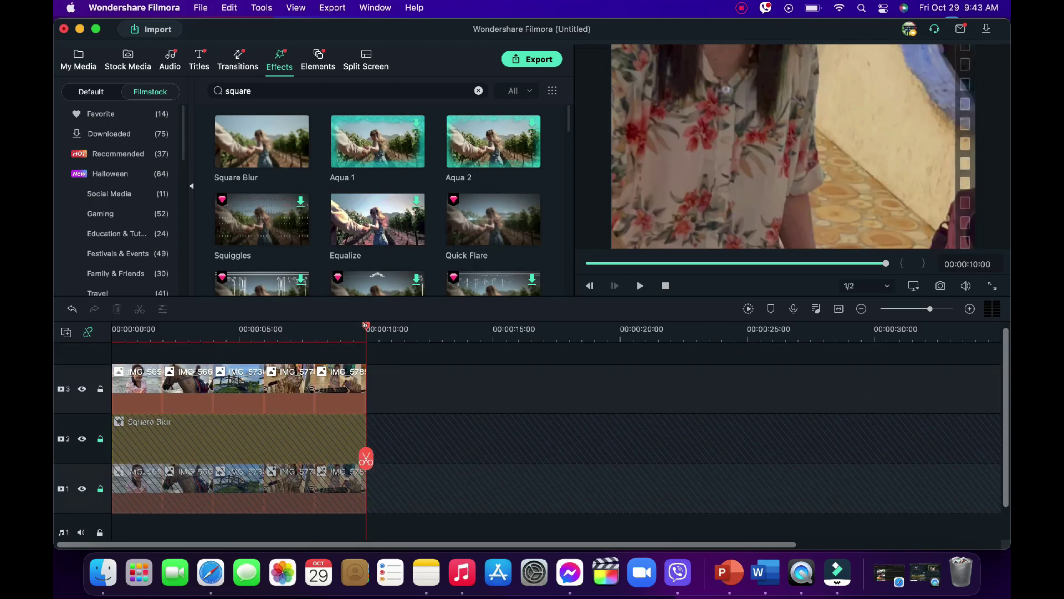
left_click_drag(362, 323, 87, 349)
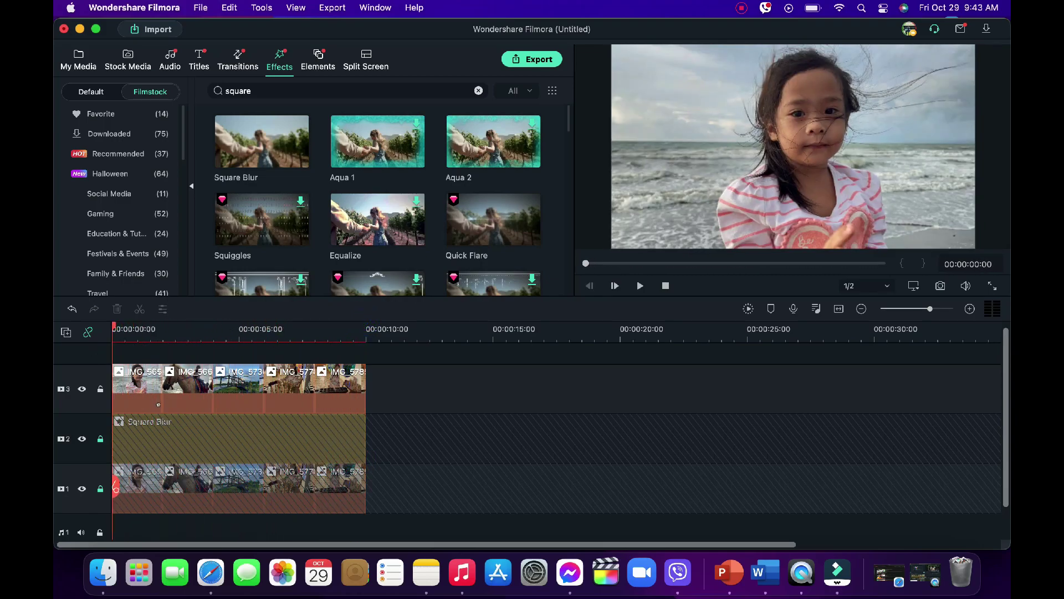
Scale the first photo on video track 3 down to 70%
left_click(138, 391)
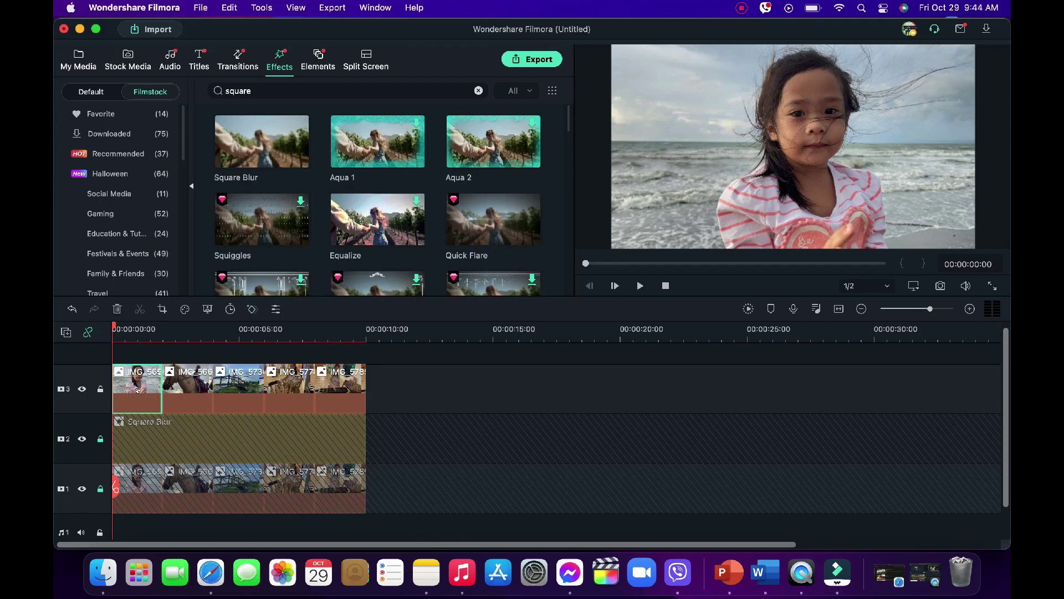
double_click(137, 391)
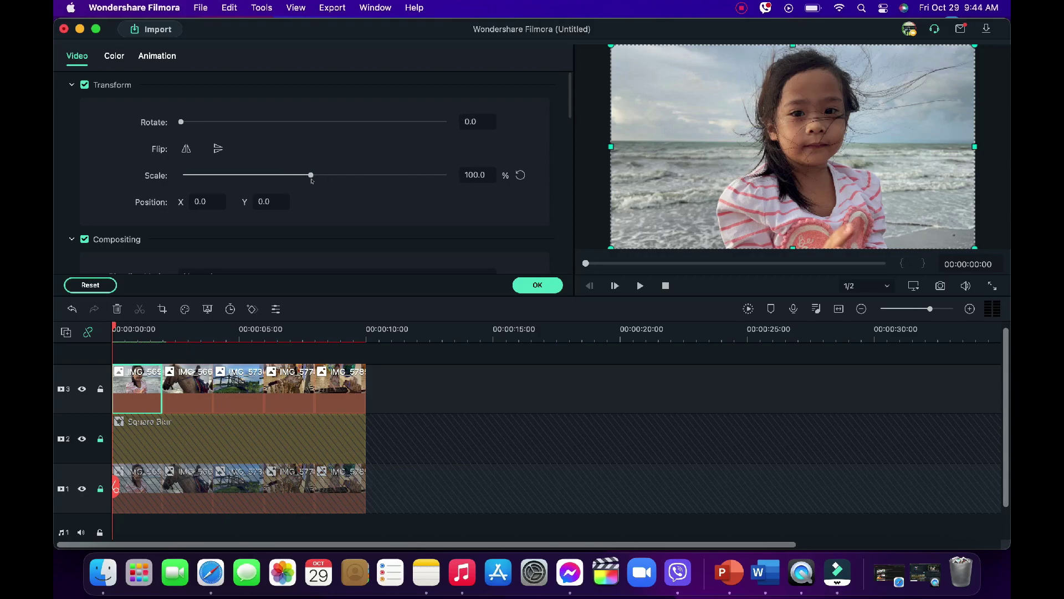
left_click_drag(311, 175, 270, 177)
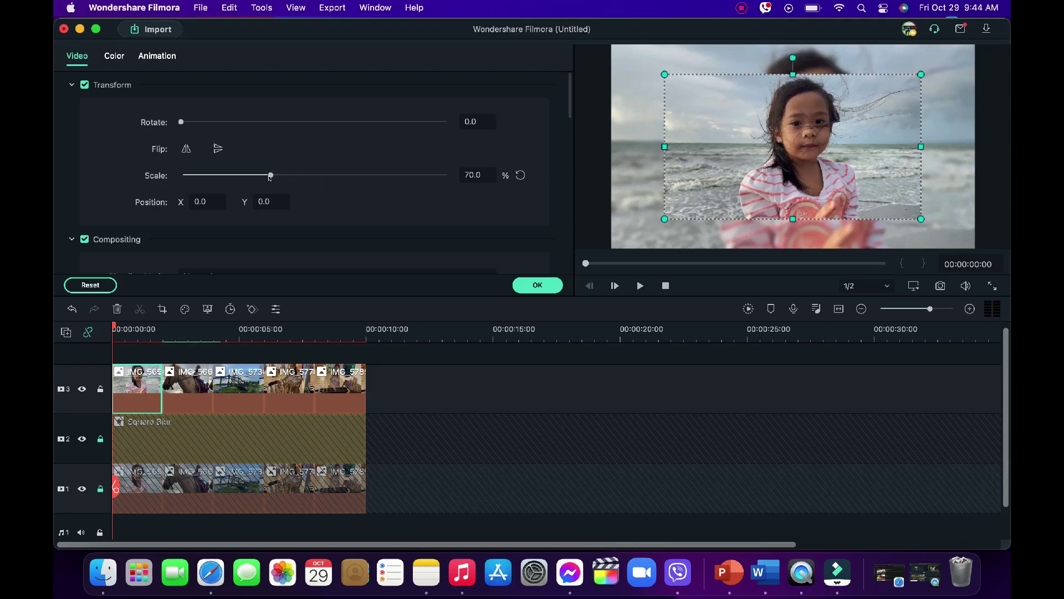
left_click(549, 285)
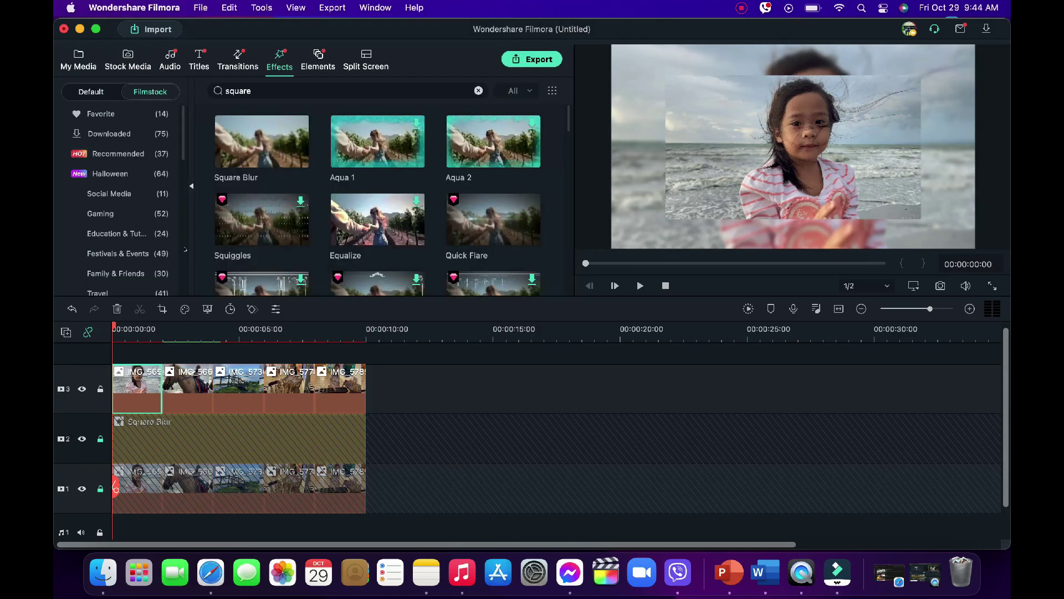
Apply the Grow Shrink preset motion to the first photo on video track 3
double_click(137, 385)
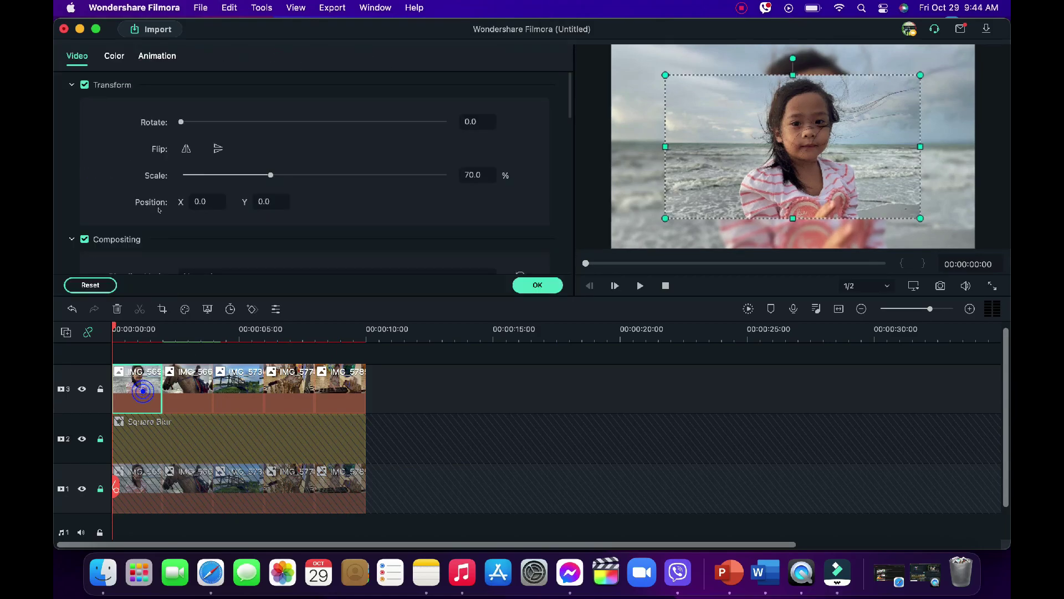
left_click(157, 56)
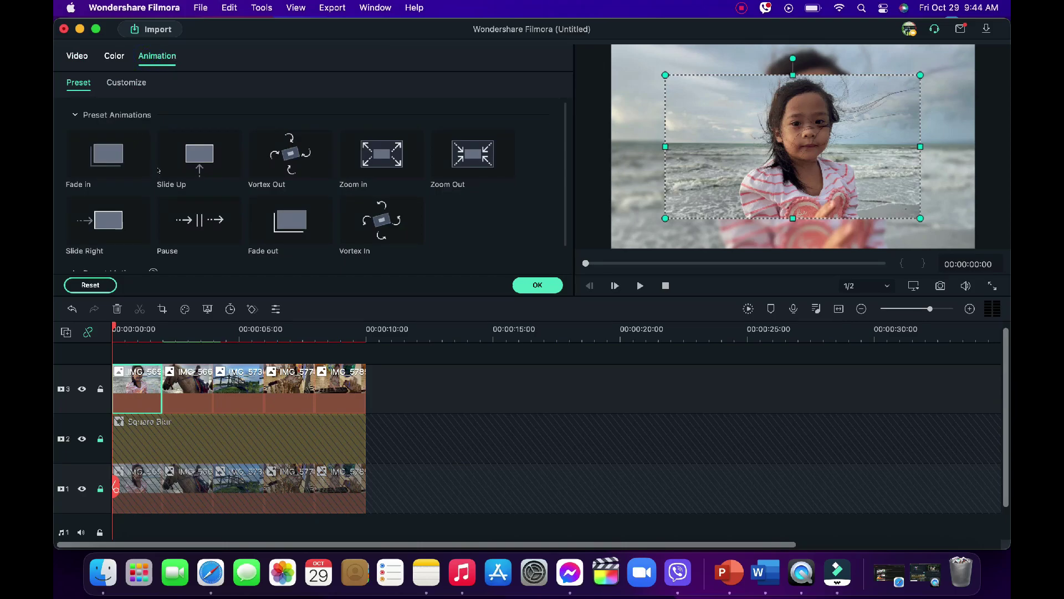
scroll(166, 161, "down", 1)
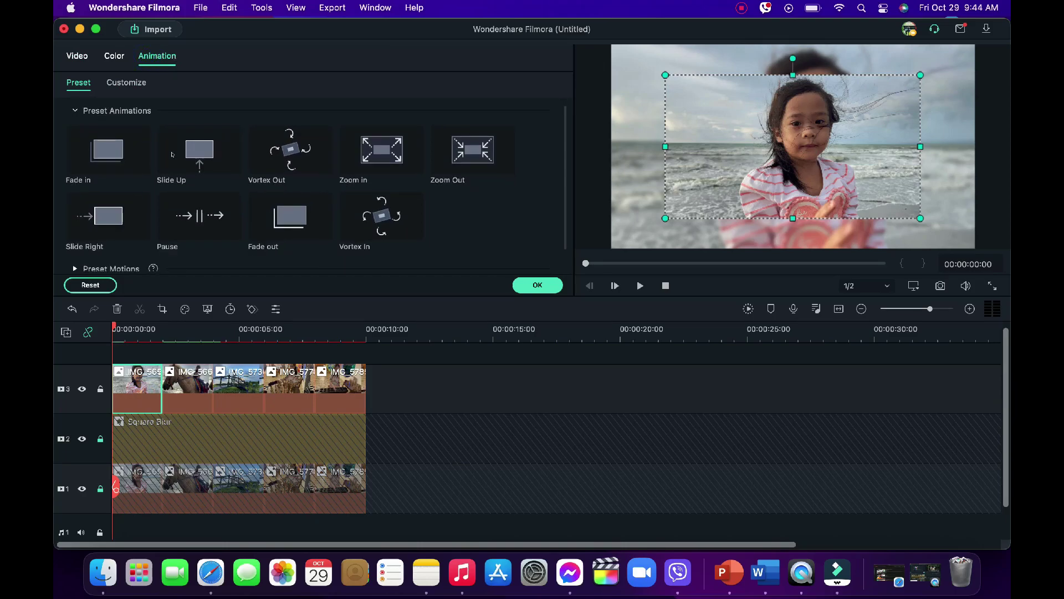
scroll(124, 229, "down", 2)
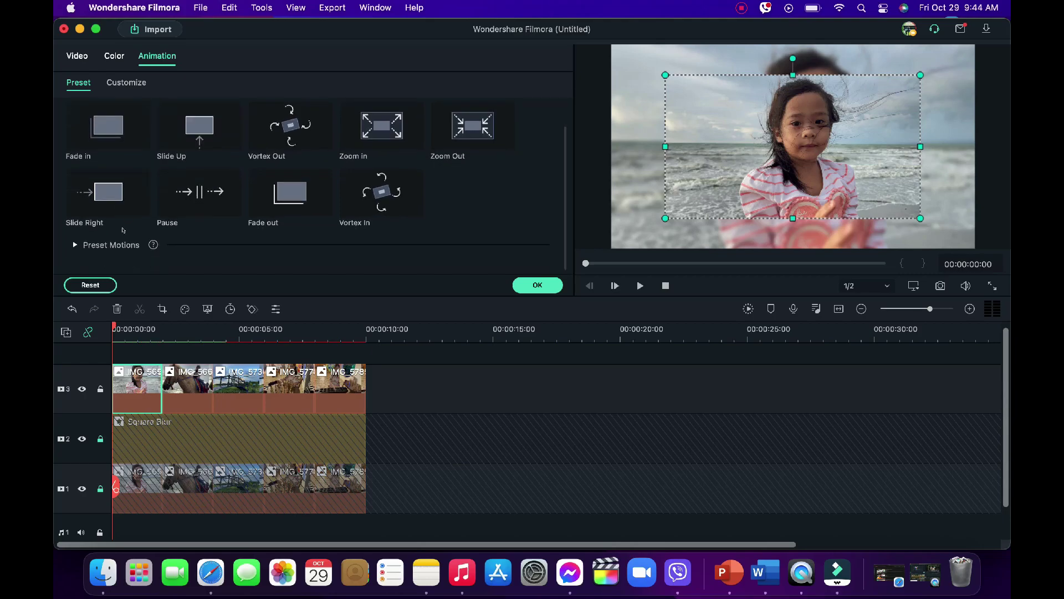
left_click(75, 245)
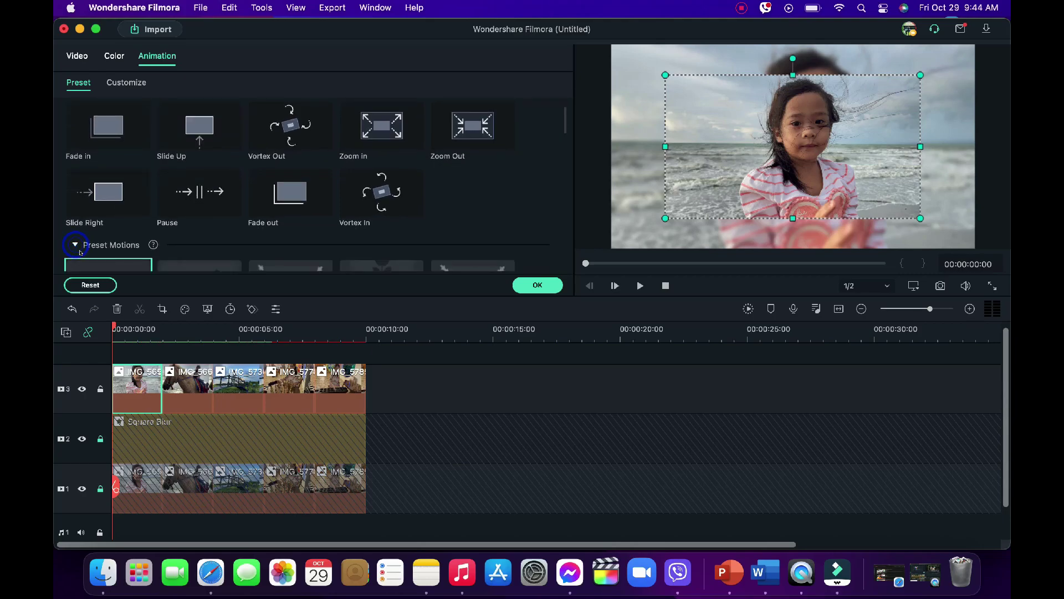
scroll(339, 214, "down", 5)
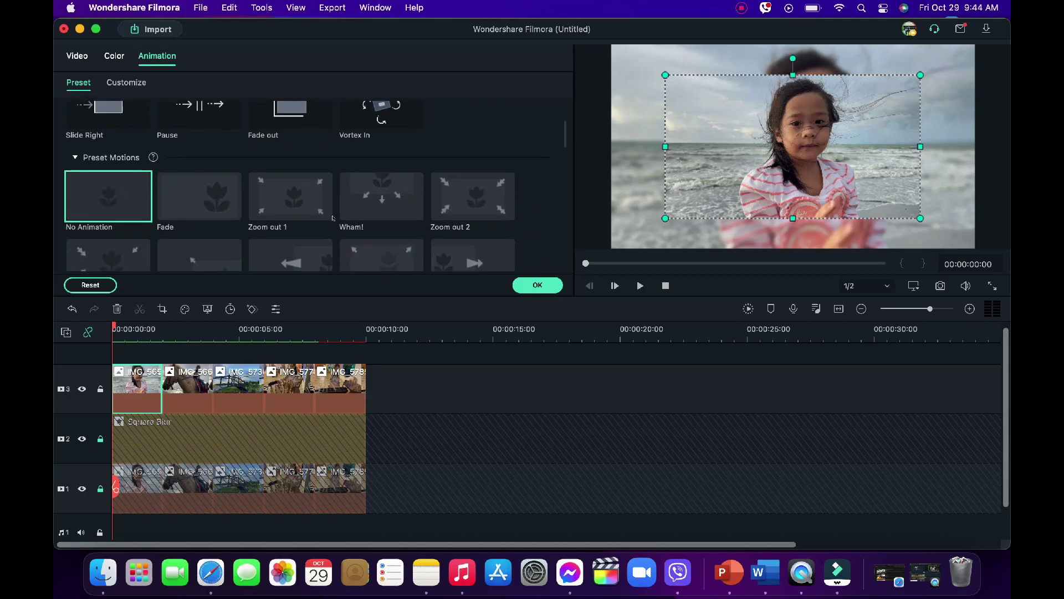
scroll(340, 214, "down", 5)
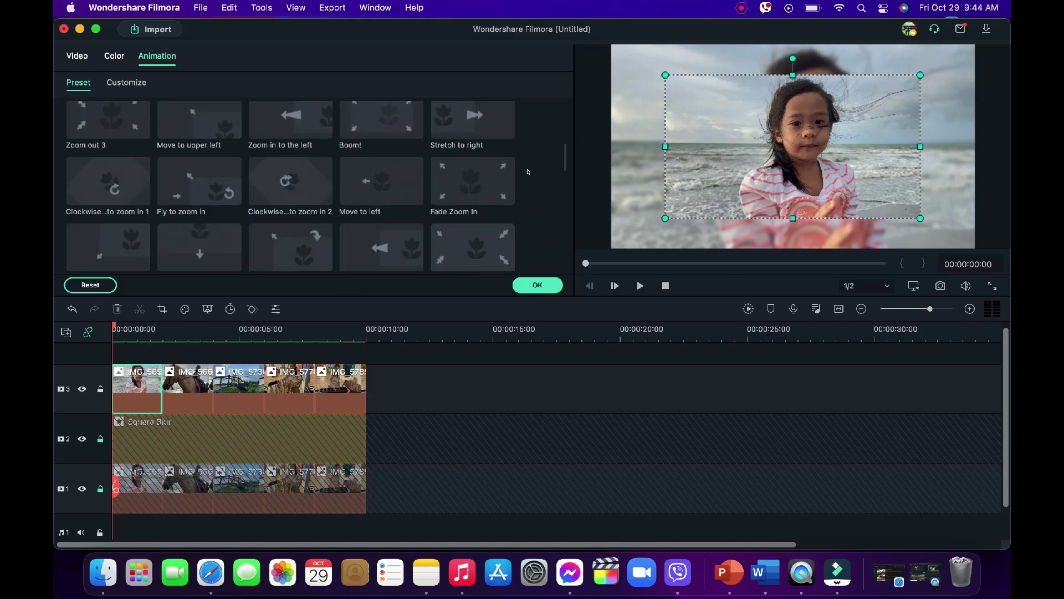
scroll(528, 171, "down", 5)
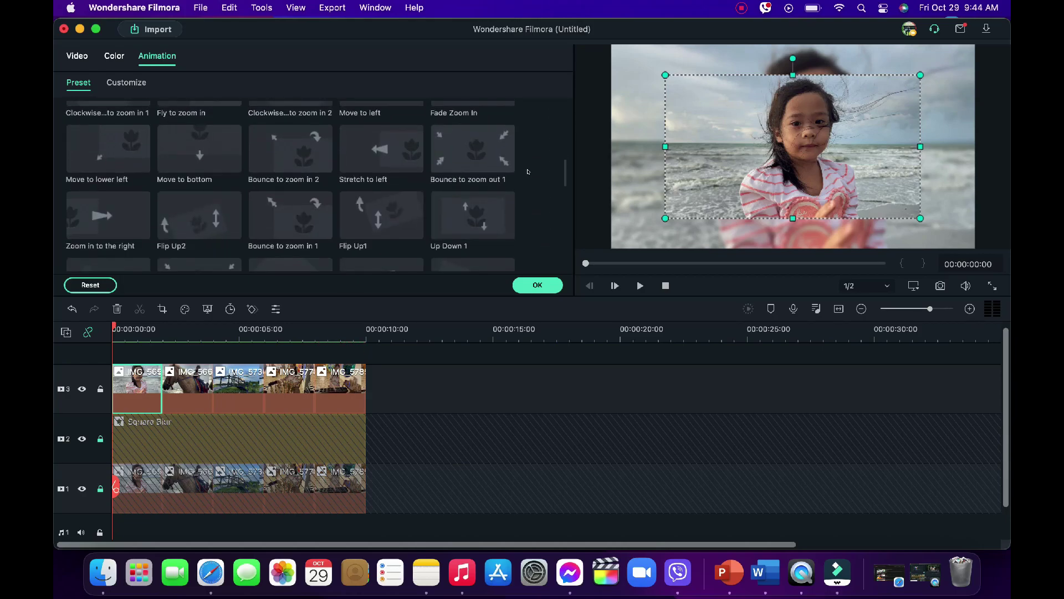
scroll(527, 171, "down", 5)
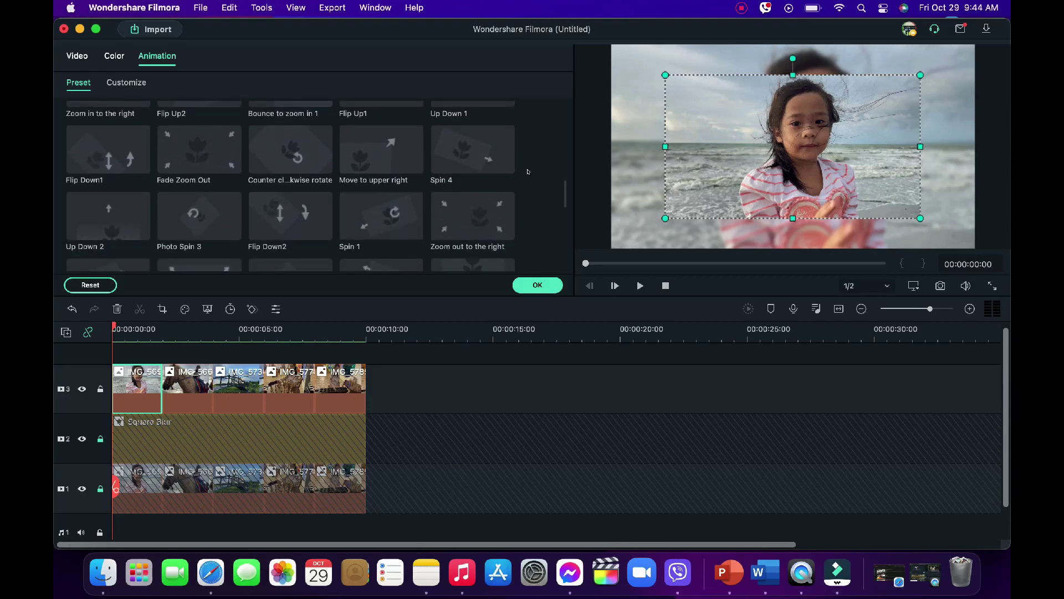
scroll(528, 172, "down", 5)
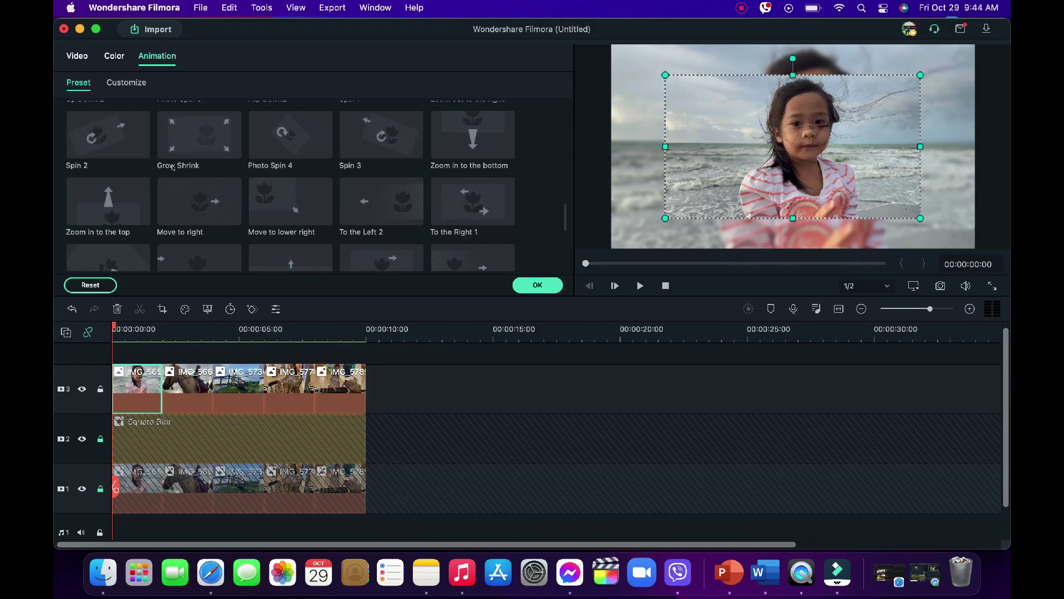
left_click(199, 142)
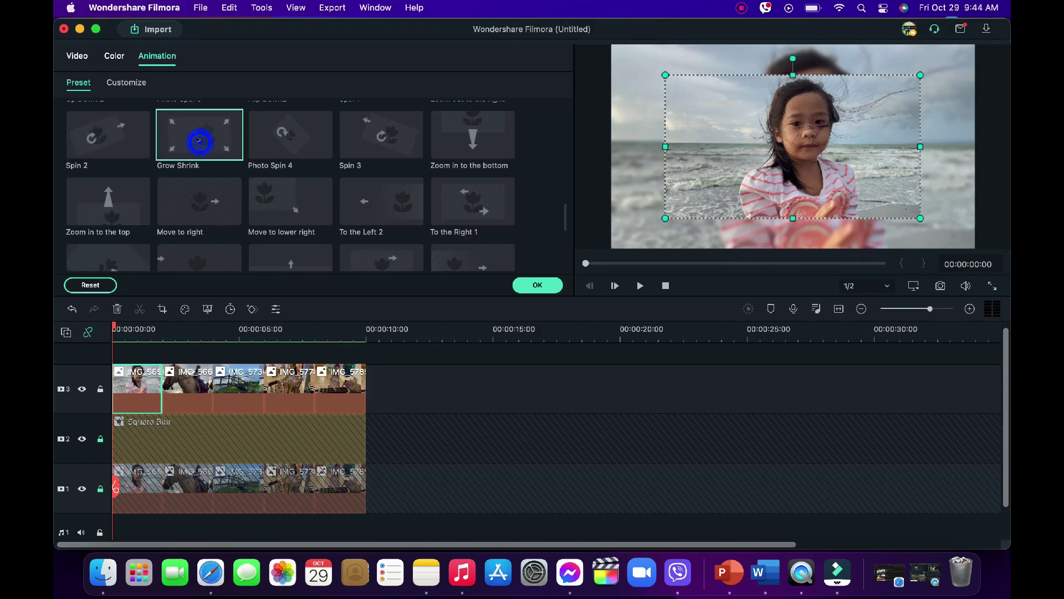
left_click(543, 285)
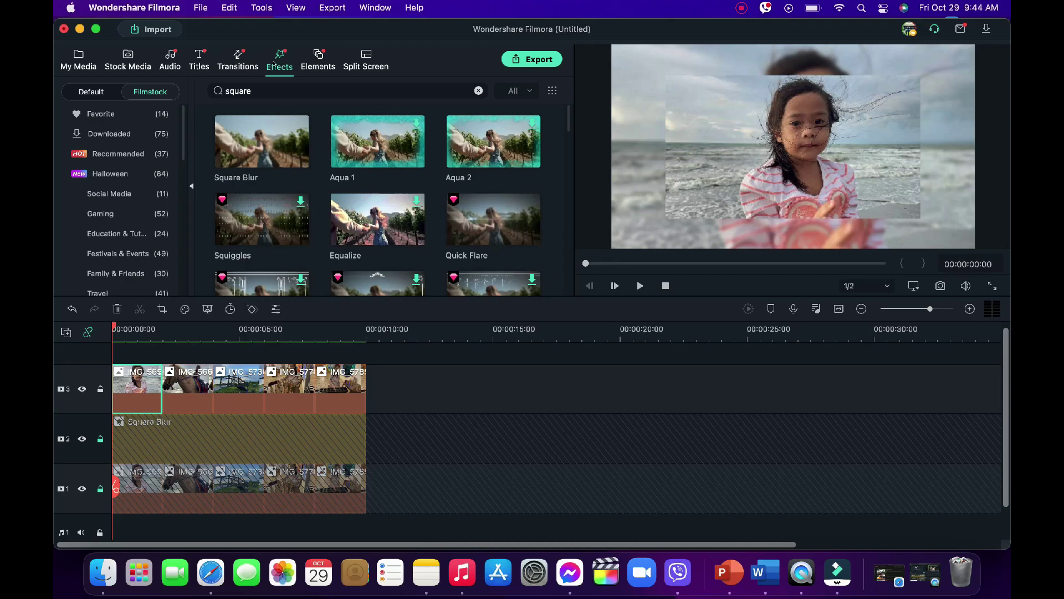
Apply the Border utility effect twice to the first photo on video track 3
left_click(275, 62)
scroll(129, 185, "down", 5)
scroll(128, 185, "down", 10)
scroll(128, 174, "up", 10)
left_click(99, 92)
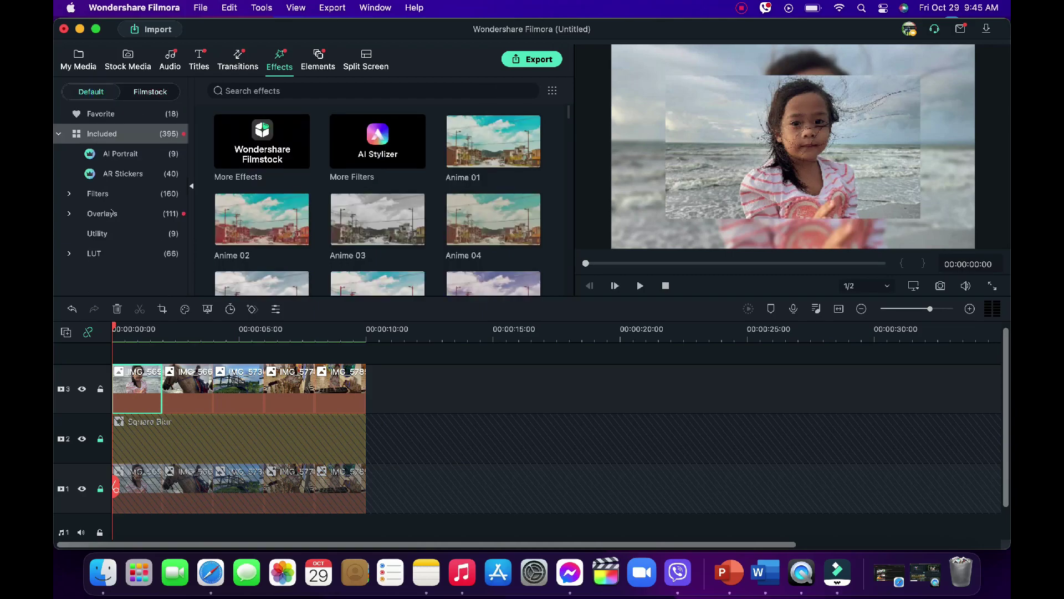
left_click(97, 233)
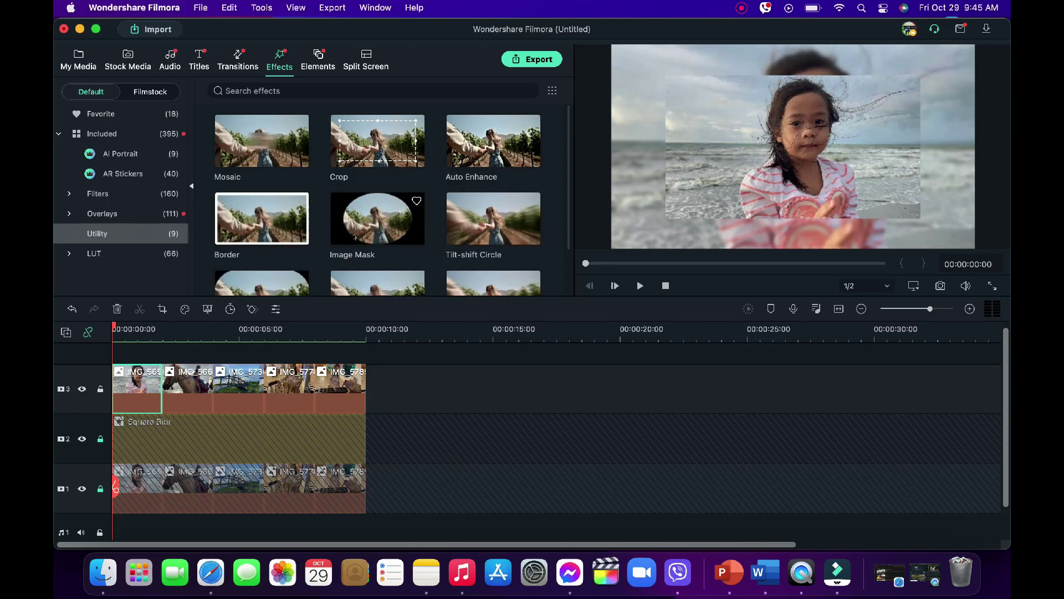
scroll(300, 200, "down", 2)
left_click(278, 183)
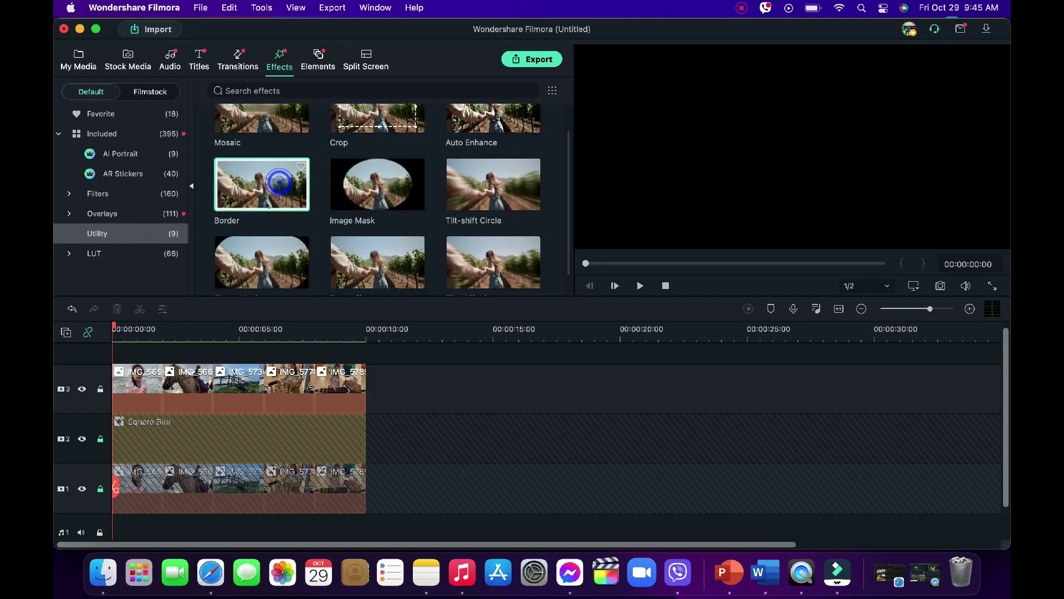
left_click_drag(270, 195, 133, 379)
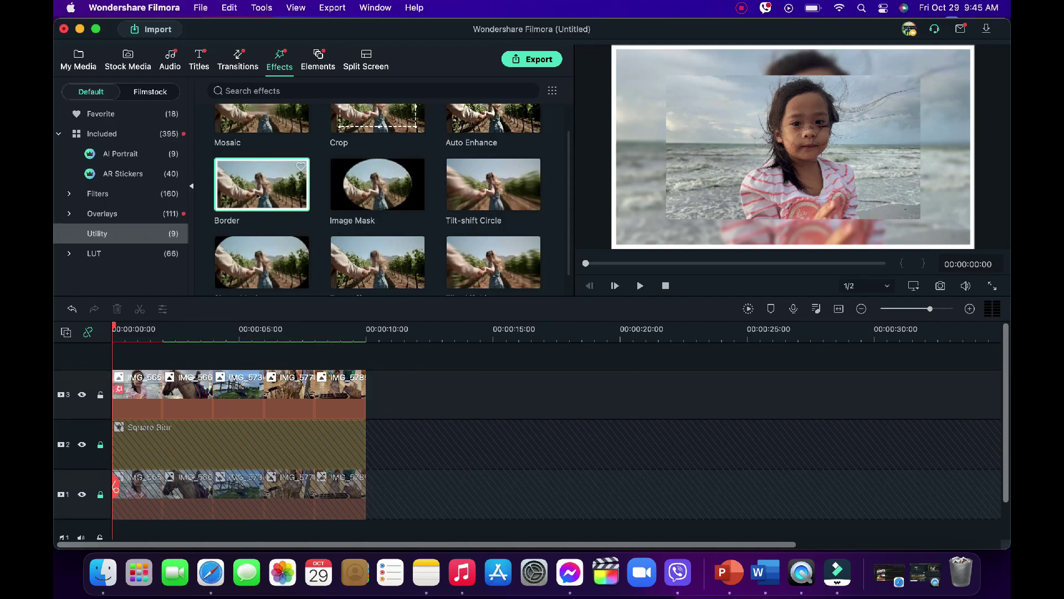
left_click_drag(258, 196, 148, 384)
left_click_drag(142, 389, 135, 395)
Set the size of the first Border effect on the first track 3 photo to 2
double_click(140, 400)
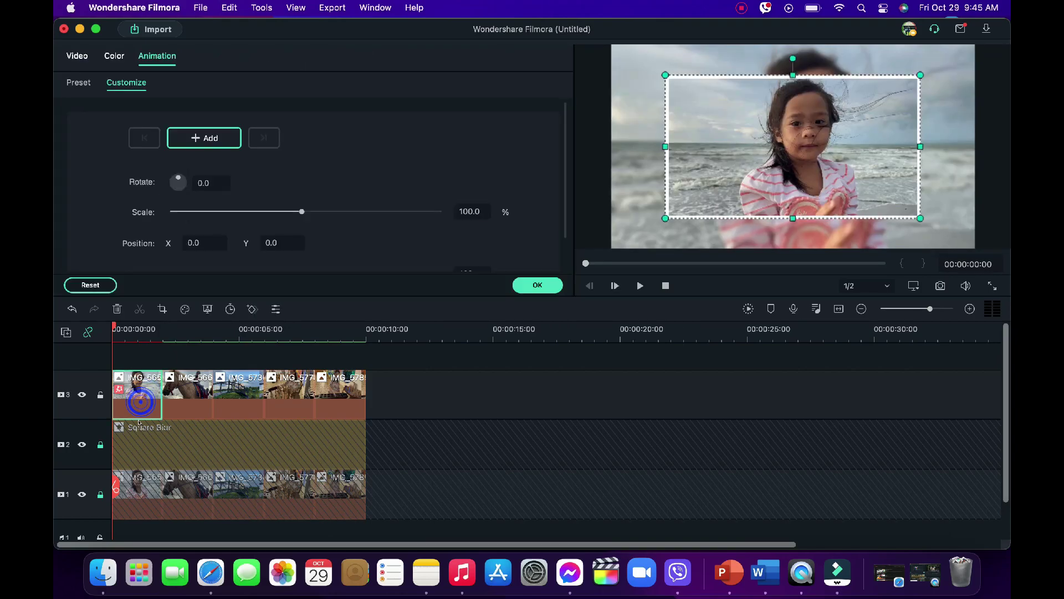
left_click(79, 55)
scroll(143, 192, "down", 15)
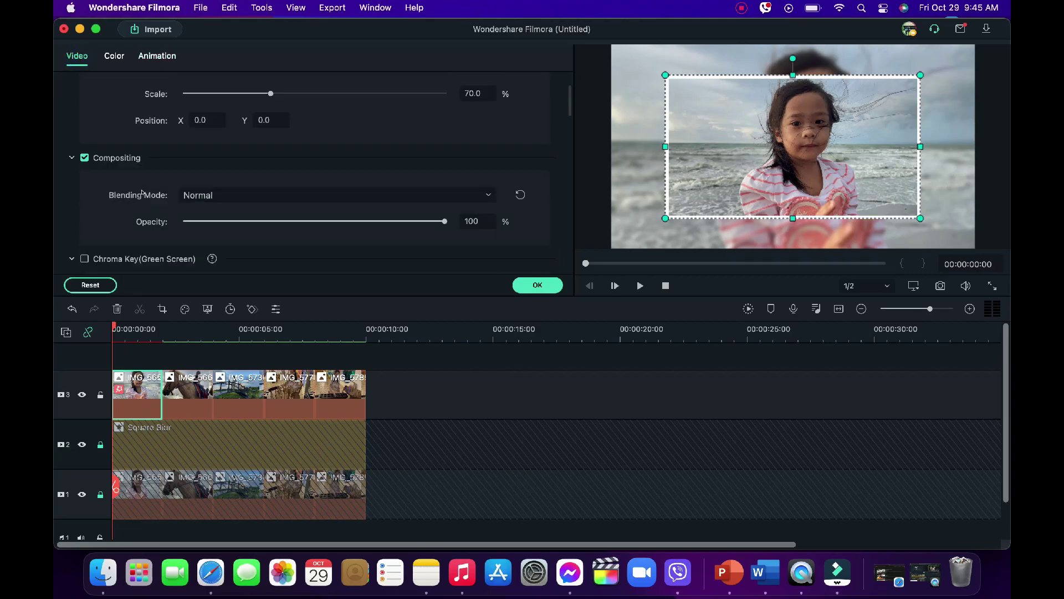
scroll(142, 192, "down", 5)
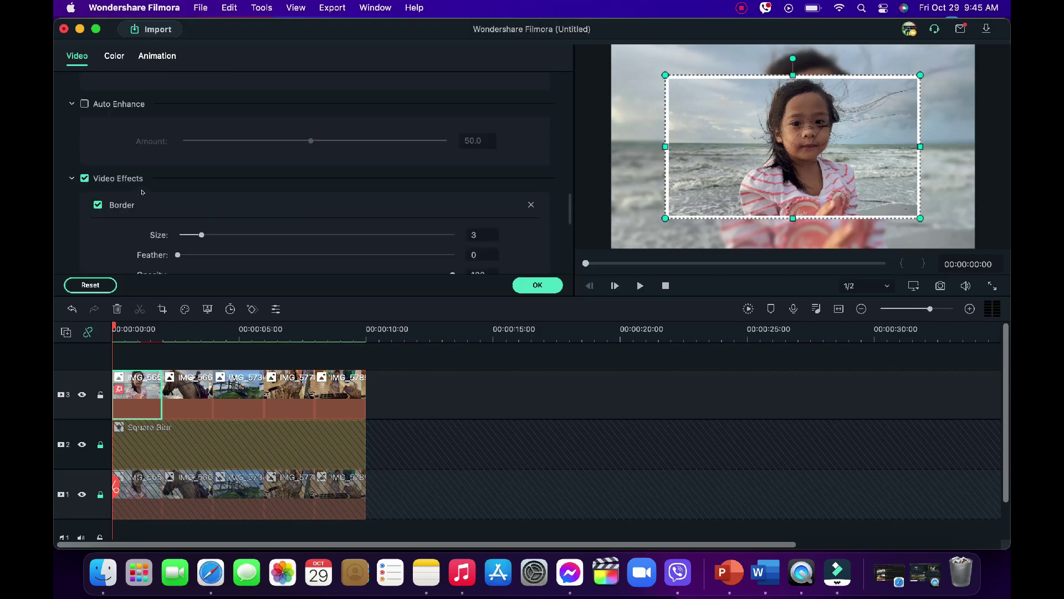
scroll(142, 194, "down", 1)
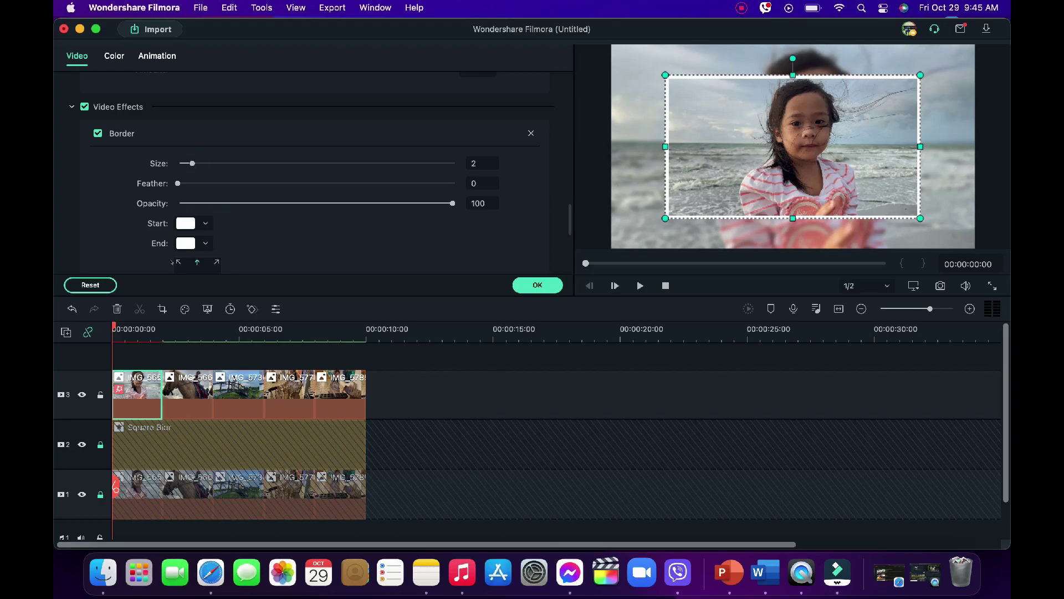
Set the start and end colours of the first Border effect to Licorice black
scroll(228, 211, "down", 2)
left_click(206, 186)
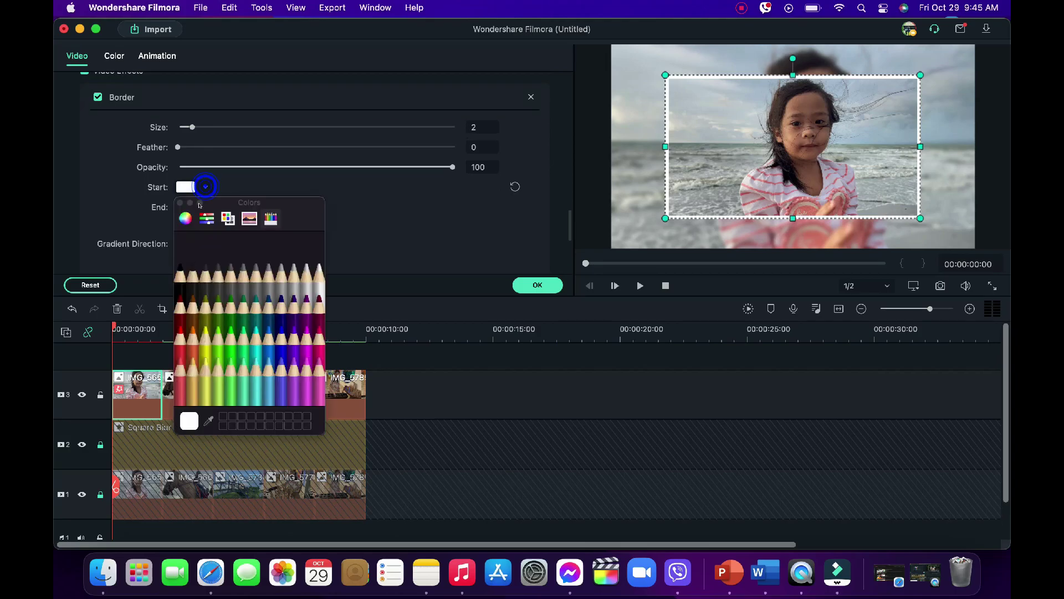
left_click(179, 264)
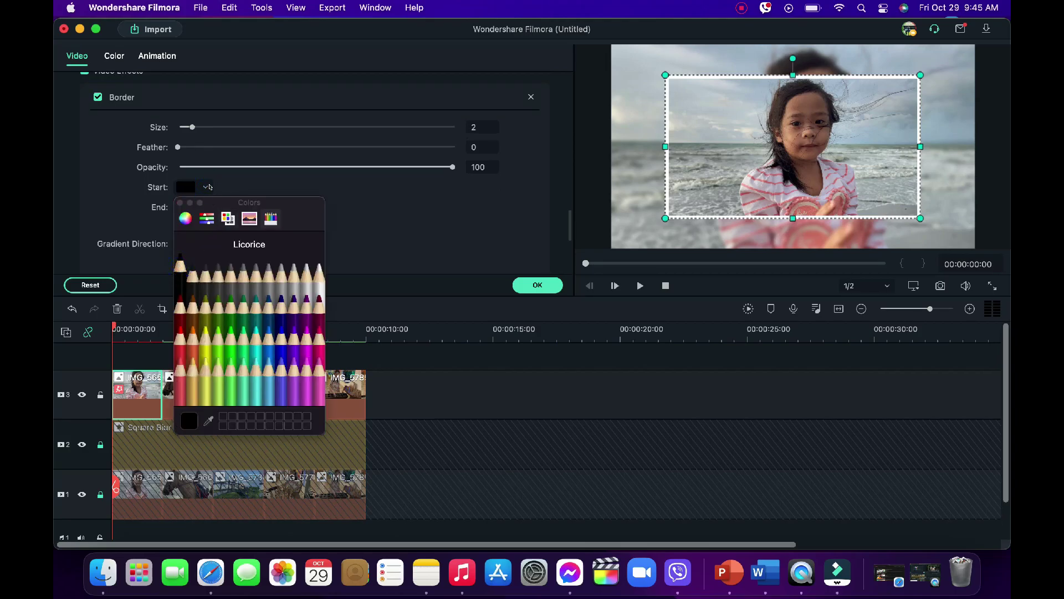
left_click(180, 203)
left_click(204, 207)
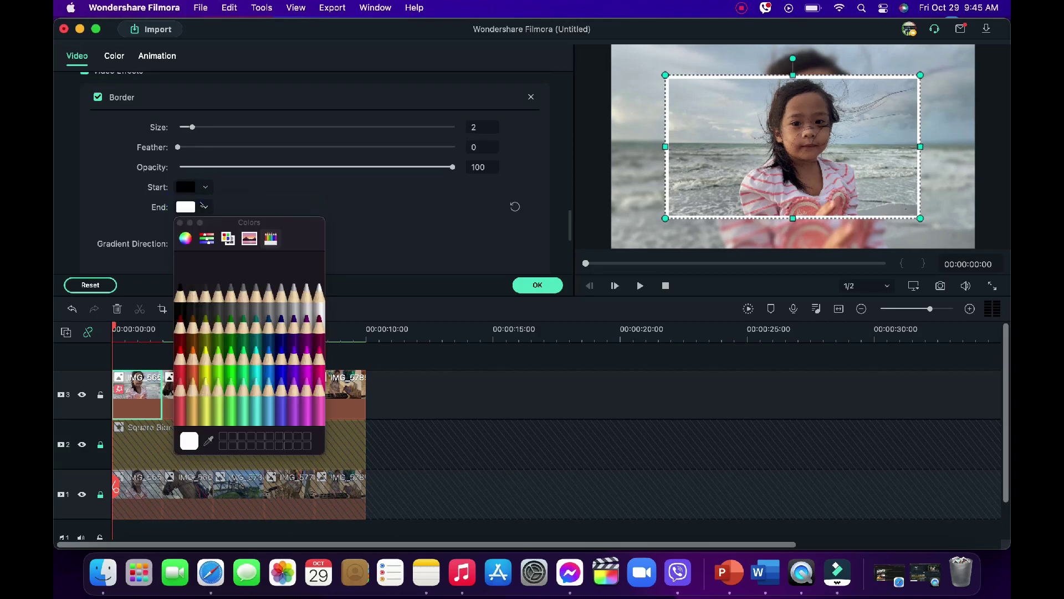
left_click(181, 287)
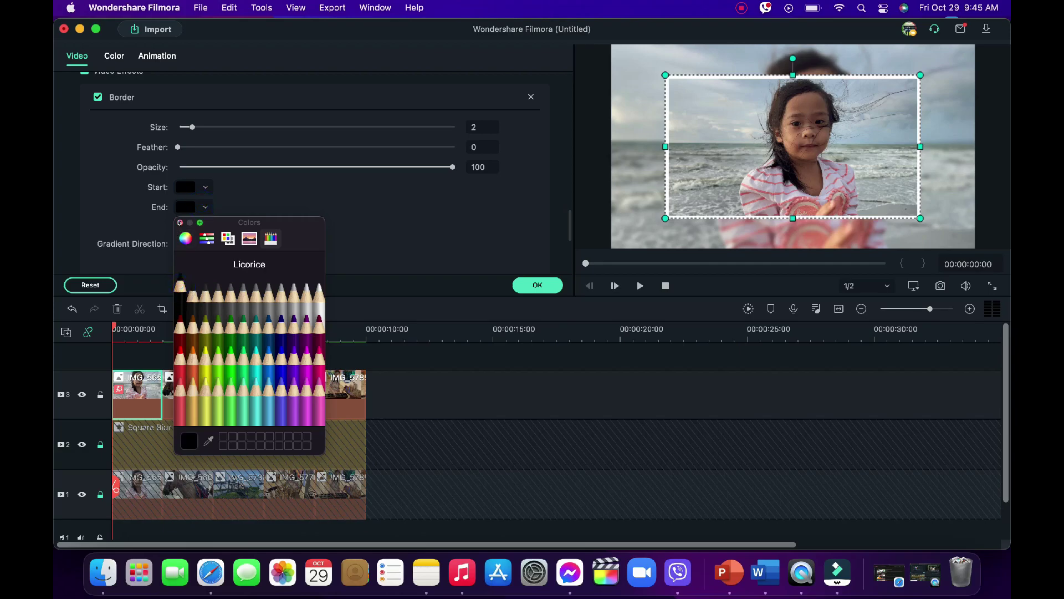
left_click(180, 222)
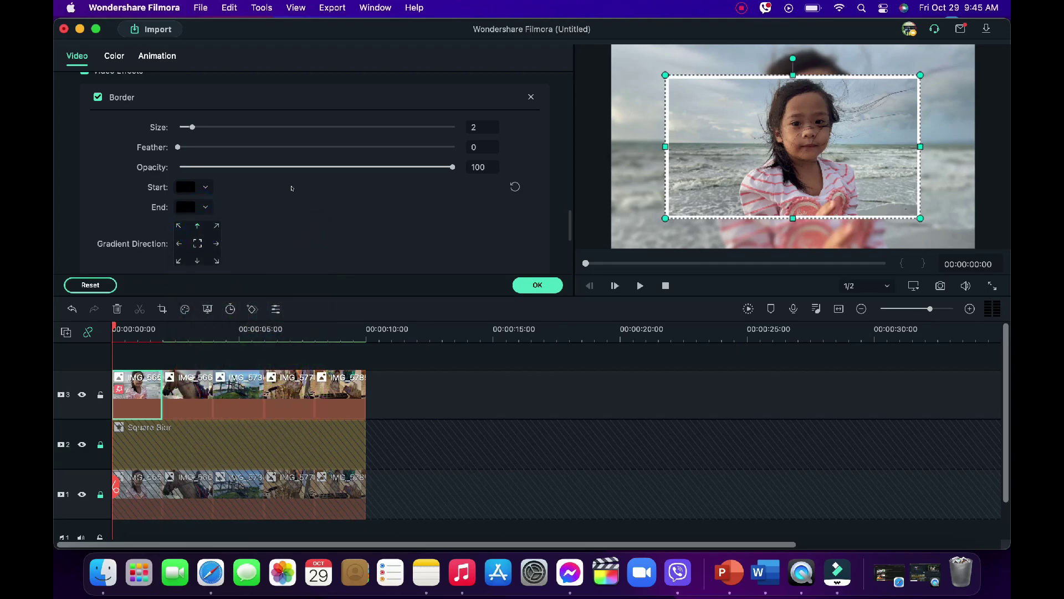
Set the start and end colours of the second Border effect to Licorice black and accept the photo's settings
scroll(292, 189, "down", 1)
scroll(292, 188, "down", 1)
scroll(280, 195, "down", 5)
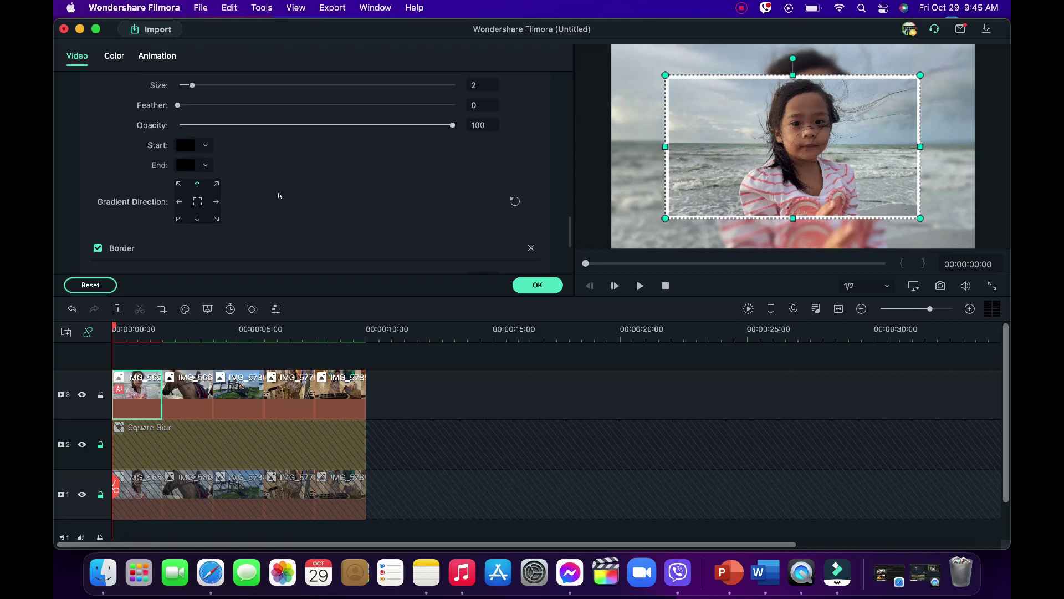
scroll(216, 219, "down", 1)
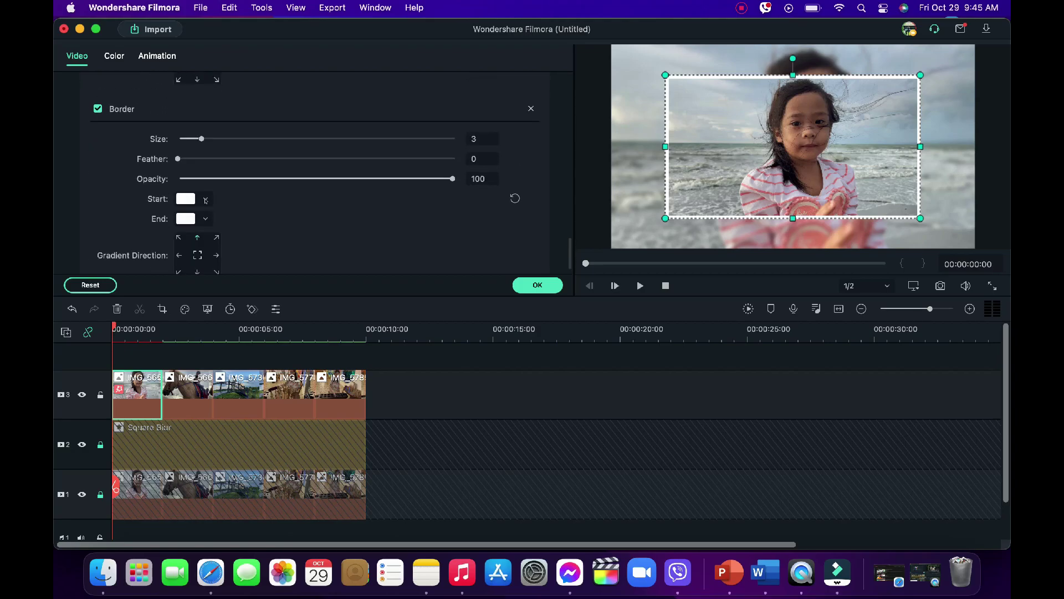
left_click(206, 200)
left_click(180, 279)
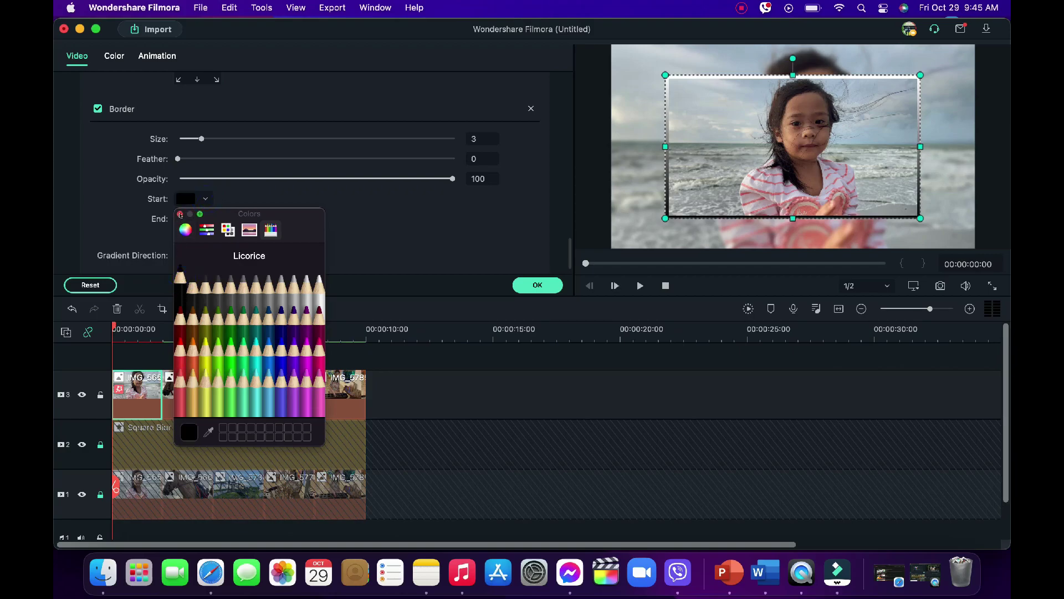
left_click(180, 214)
left_click(204, 220)
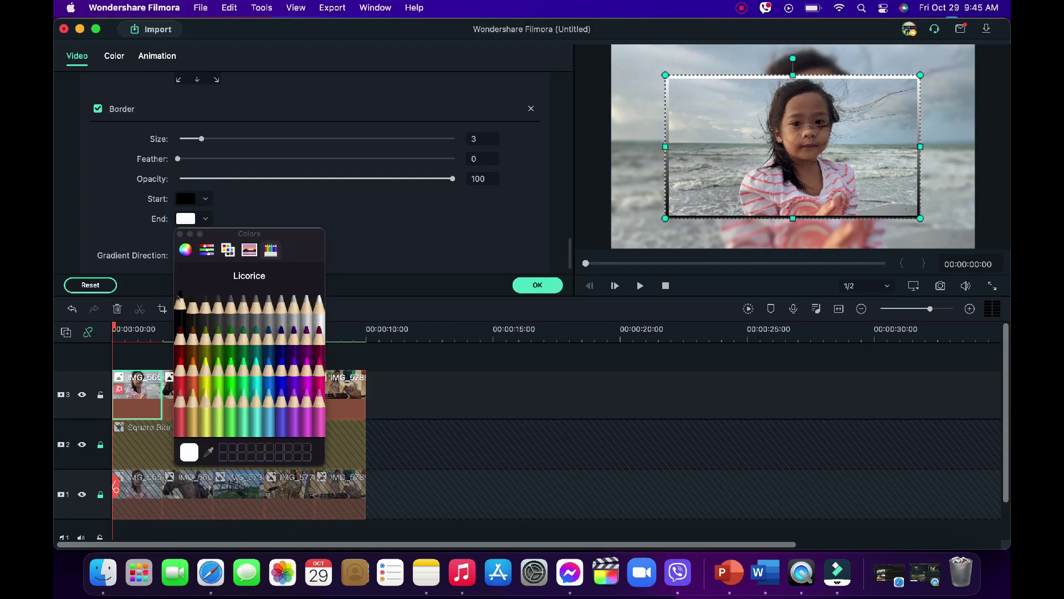
left_click(179, 298)
left_click(179, 233)
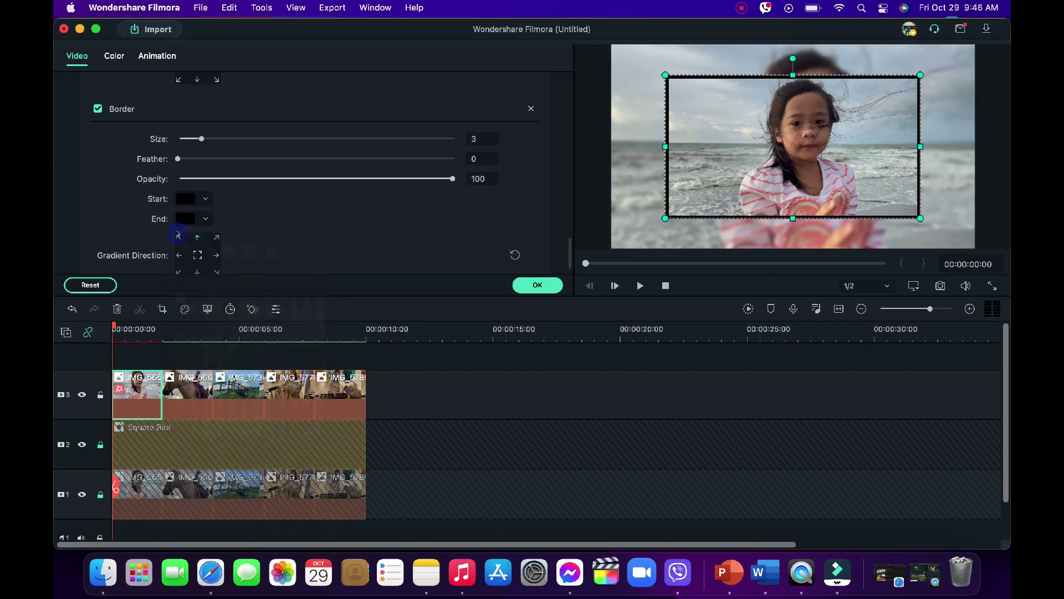
scroll(325, 236, "down", 2)
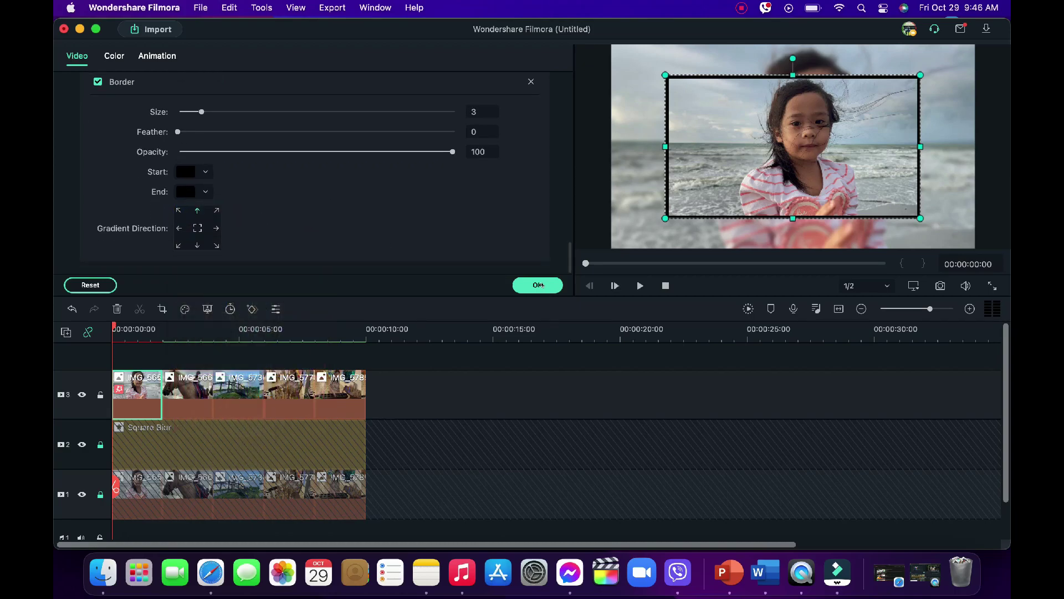
left_click(537, 285)
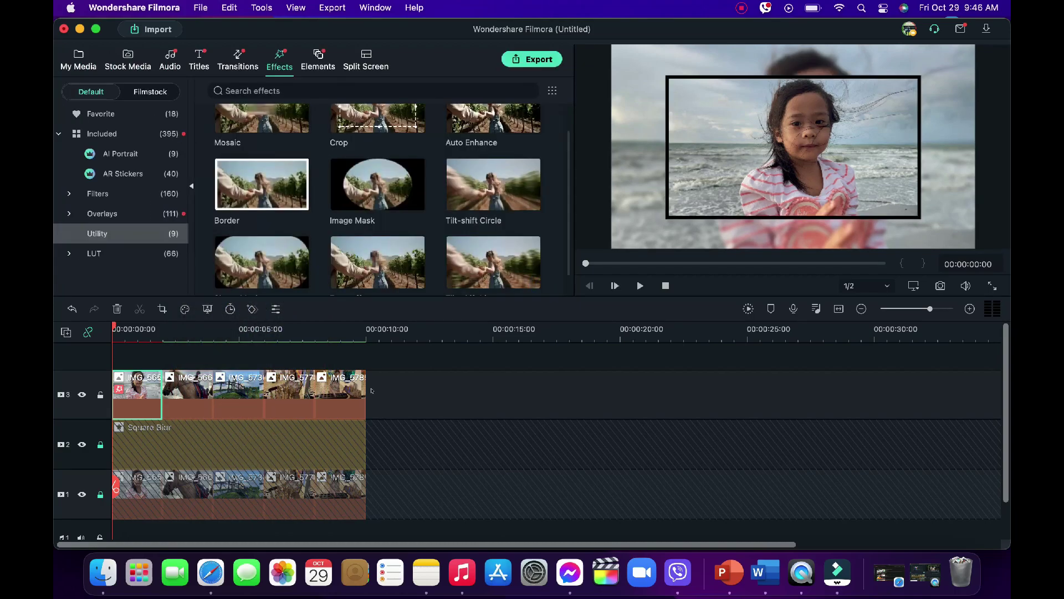
Preview the slideshow in full screen and stop playback, returning the playhead to the start
left_click(994, 285)
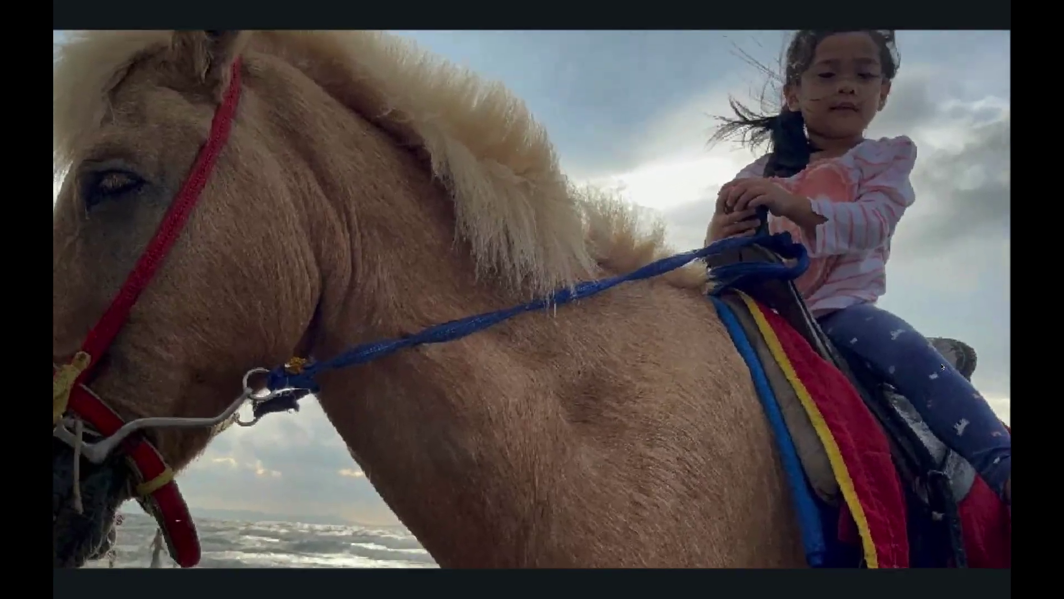
key("Escape")
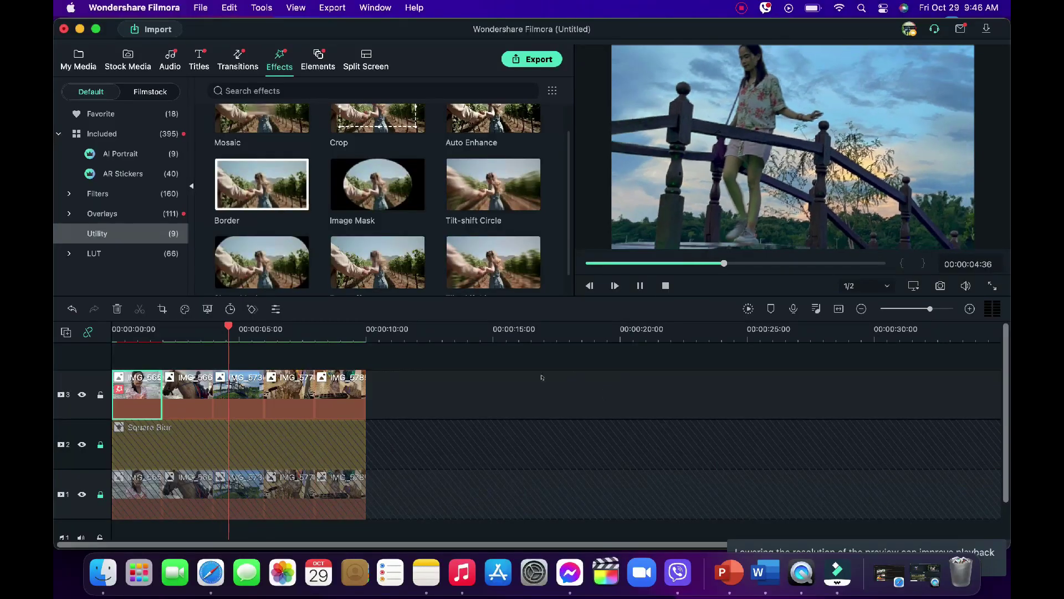
key("super+slash")
Copy the effects of the first track 3 photo and paste them onto the other four photos on that track
right_click(136, 386)
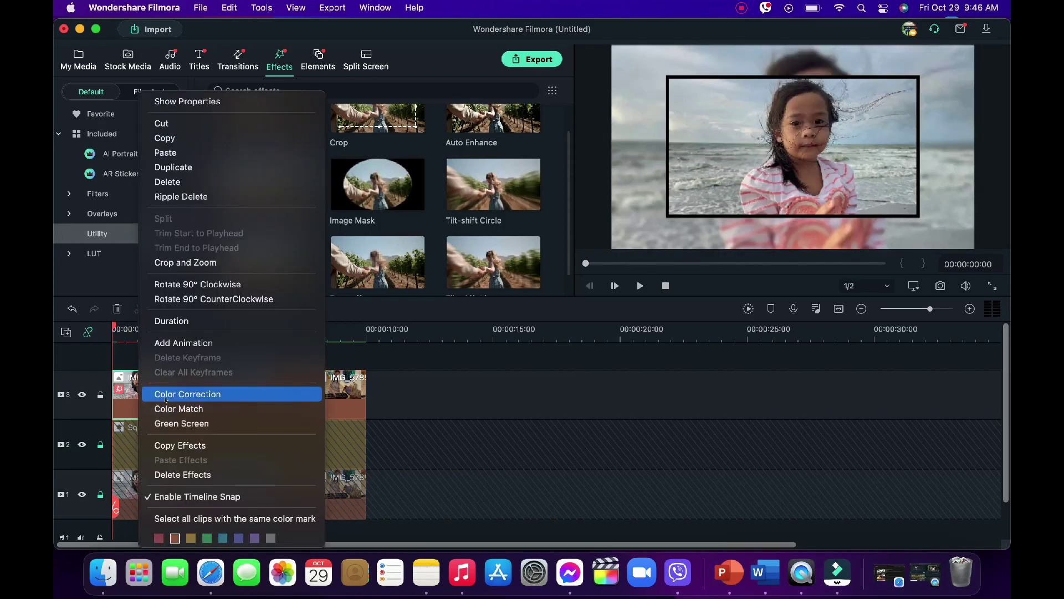
left_click(185, 445)
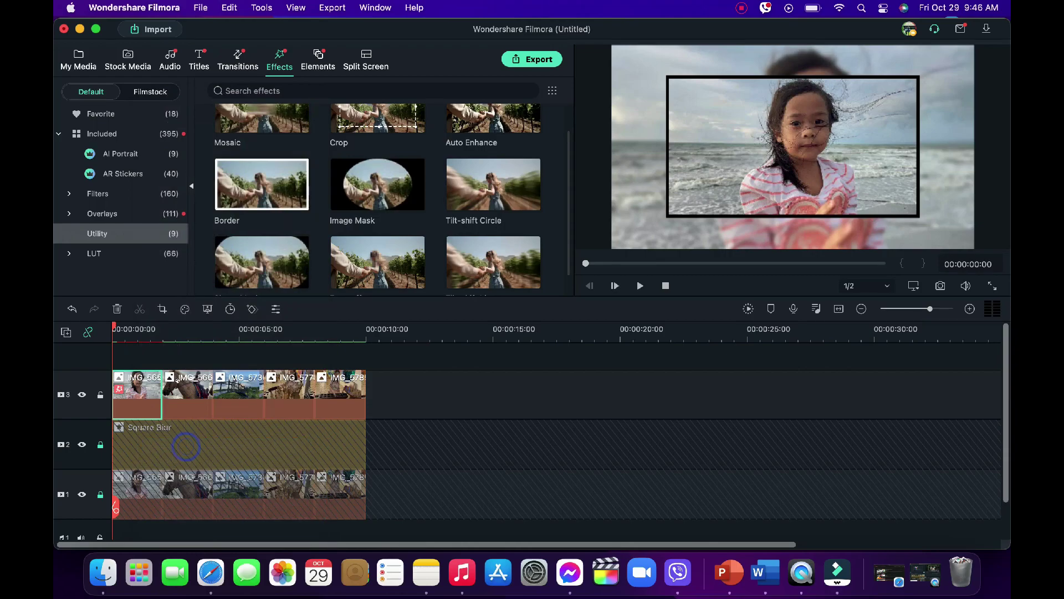
right_click(183, 384)
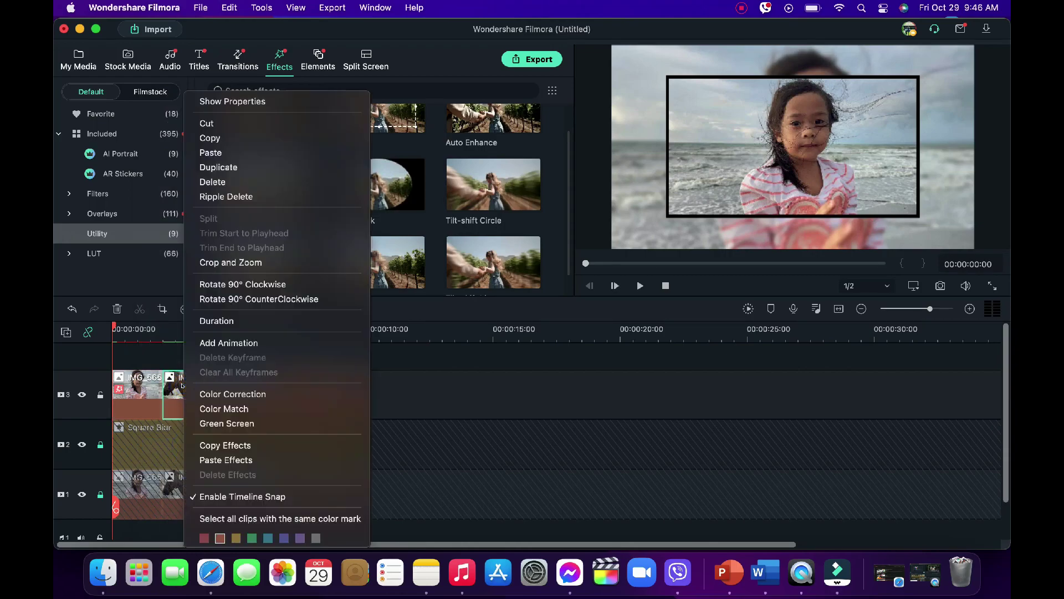
left_click(221, 460)
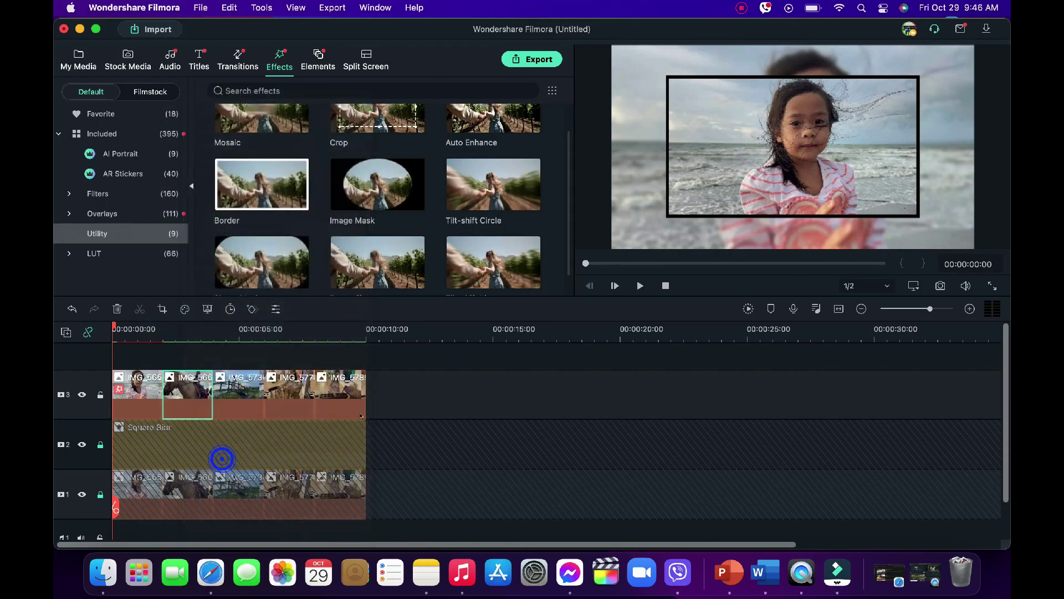
right_click(242, 392)
left_click(268, 443)
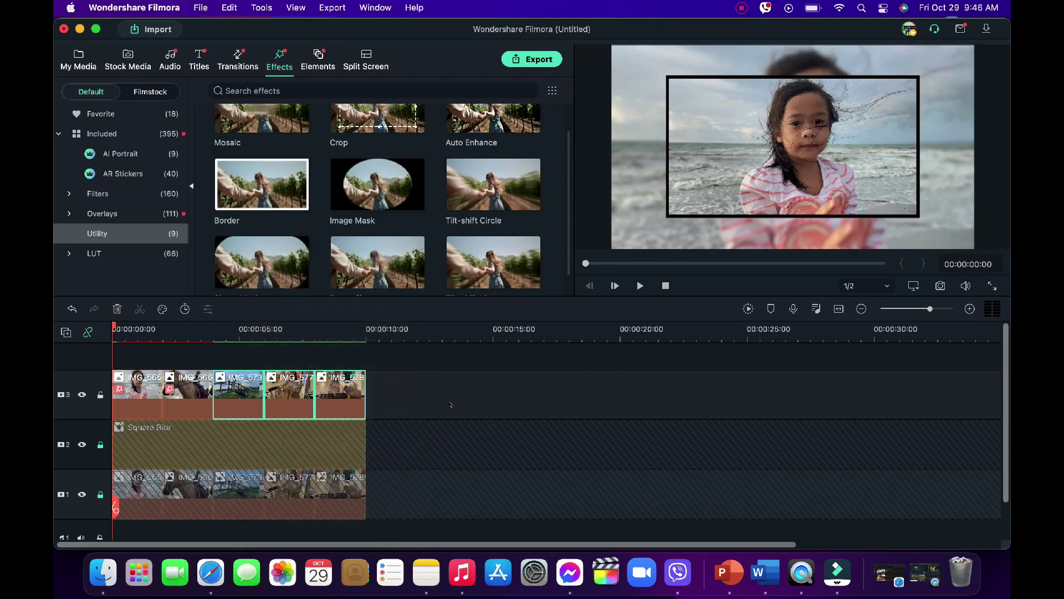
Preview the bordered slideshow in full screen, then replay part of it from the third photo
left_click(991, 286)
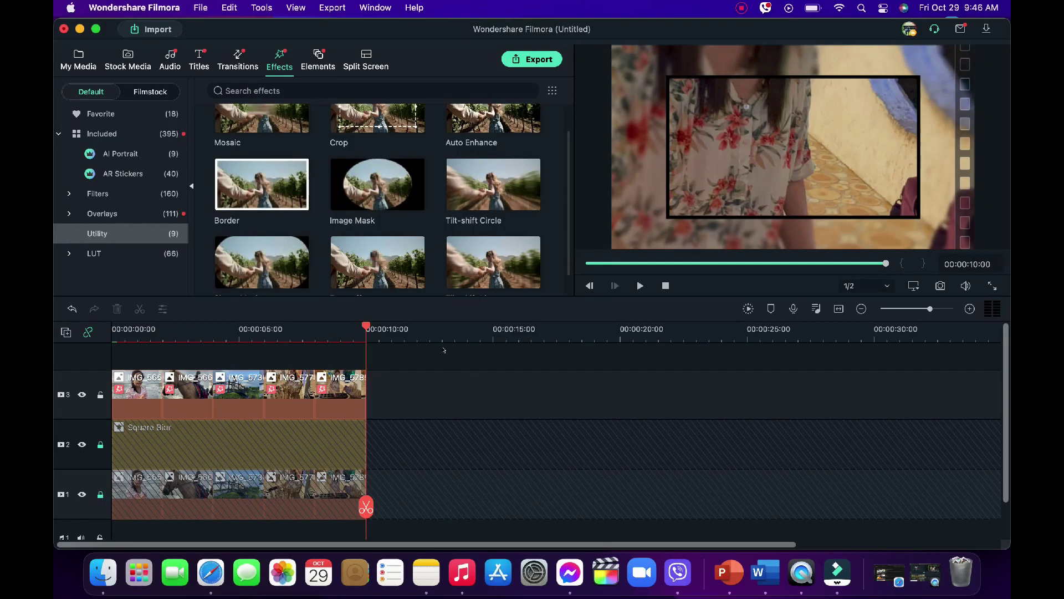
left_click_drag(363, 324, 221, 337)
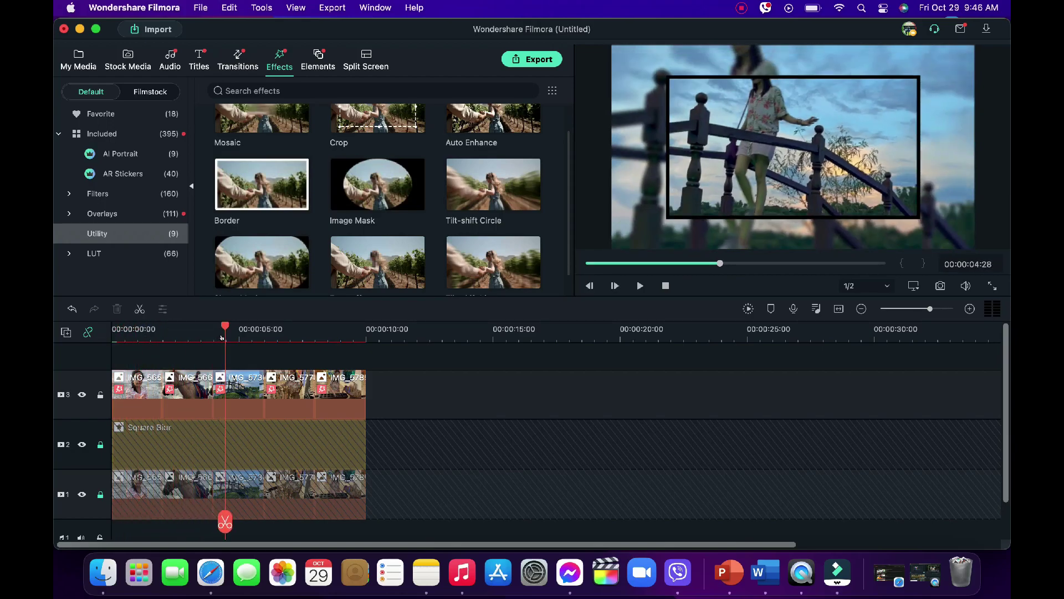
key("space")
key("space")
Enlarge the Pan and Zoom end frame of the fourth track 3 photo around the woman and chess pieces, and accept it
left_click_drag(209, 337, 283, 335)
right_click(297, 382)
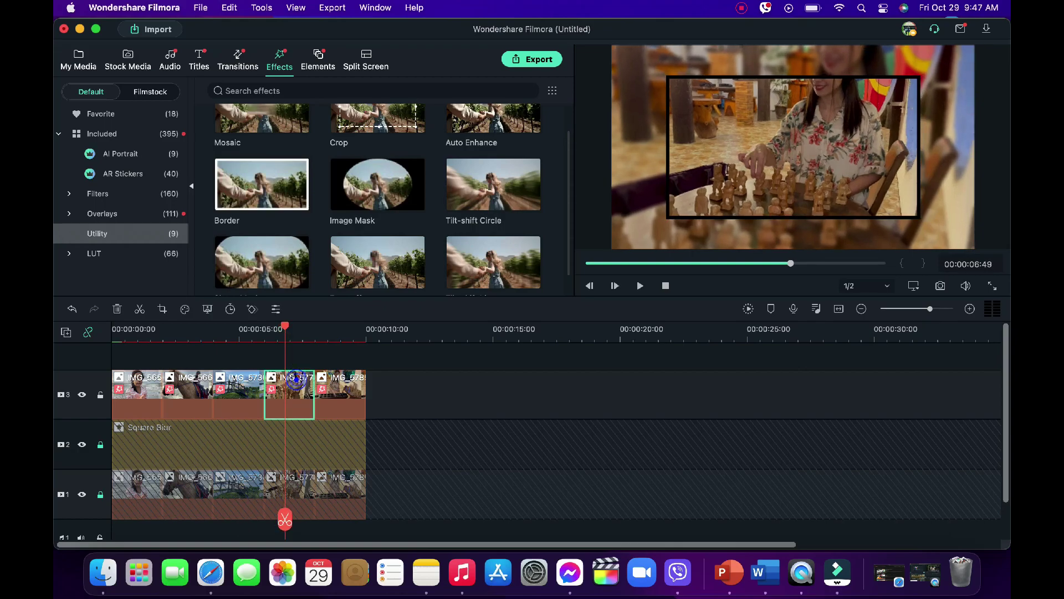
left_click(343, 262)
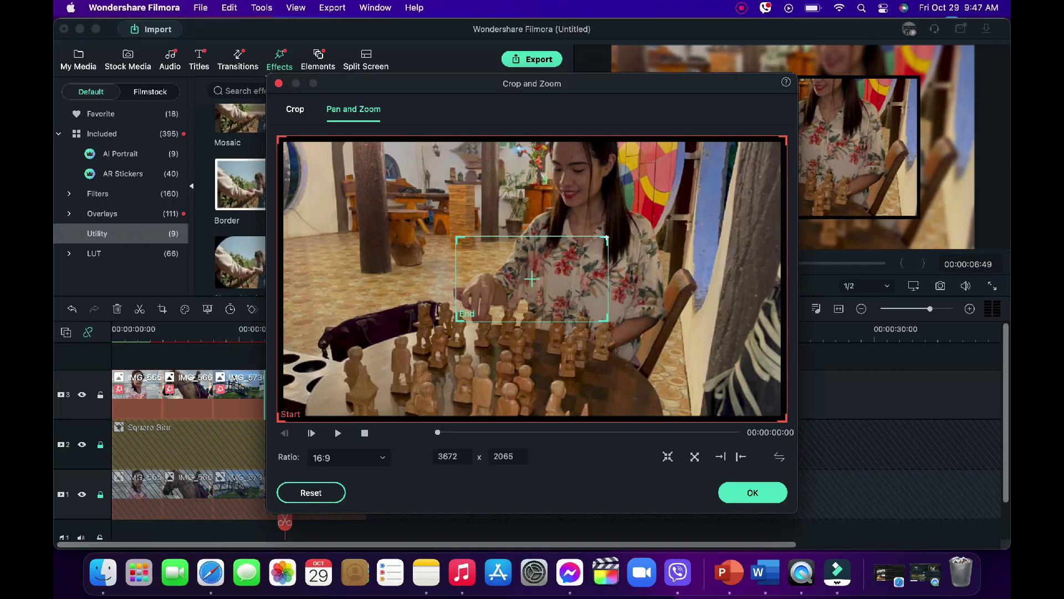
left_click_drag(604, 236, 748, 157)
left_click_drag(505, 295, 324, 370)
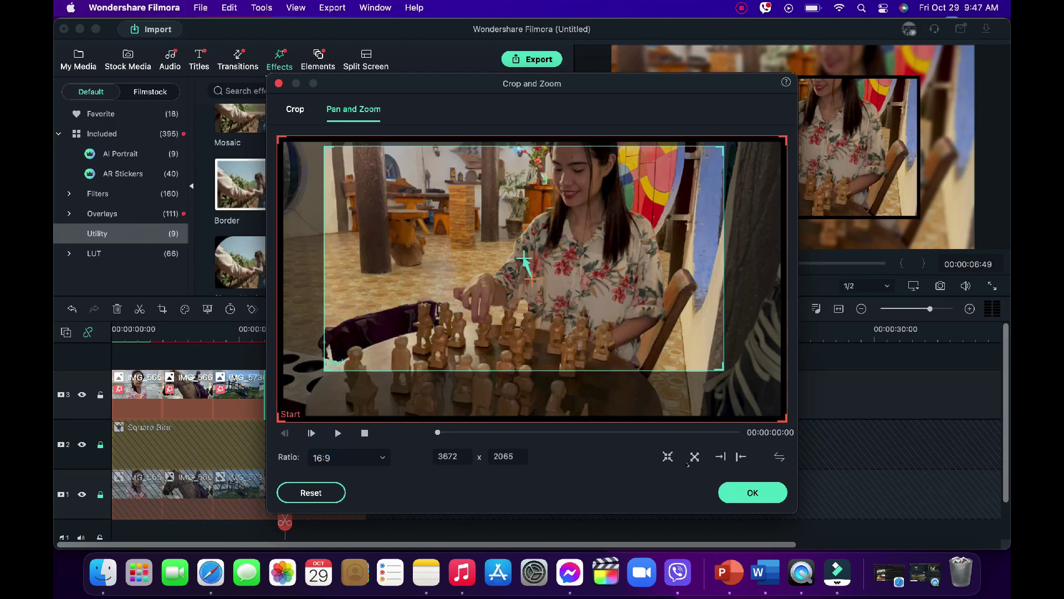
left_click(735, 485)
Enlarge the Pan and Zoom end frame of the fifth track 3 photo to cover most of the picture around the seated woman, and accept it
left_click_drag(283, 327, 338, 333)
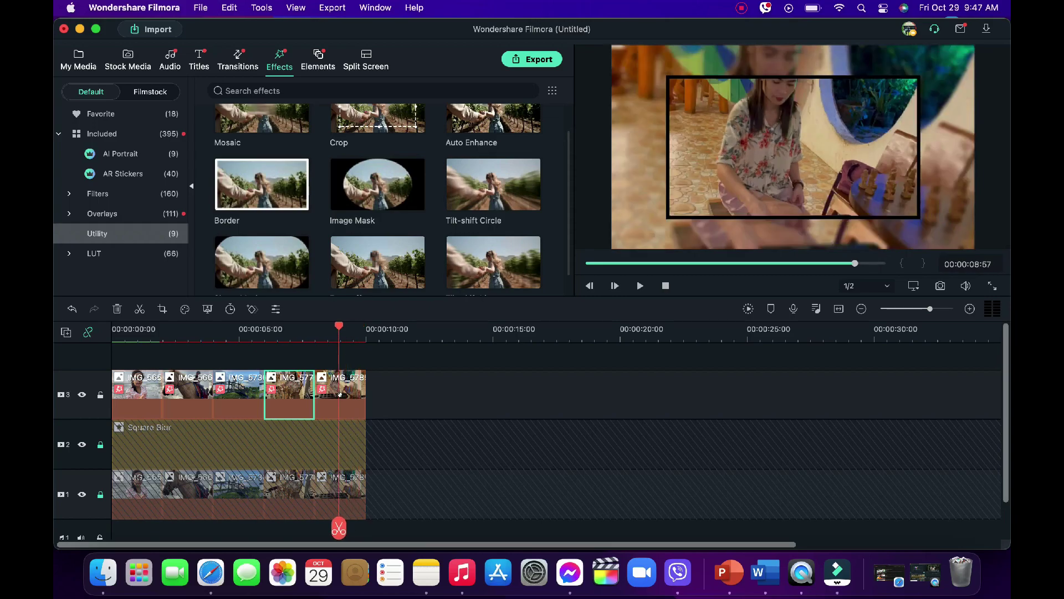
left_click(343, 389)
right_click(344, 389)
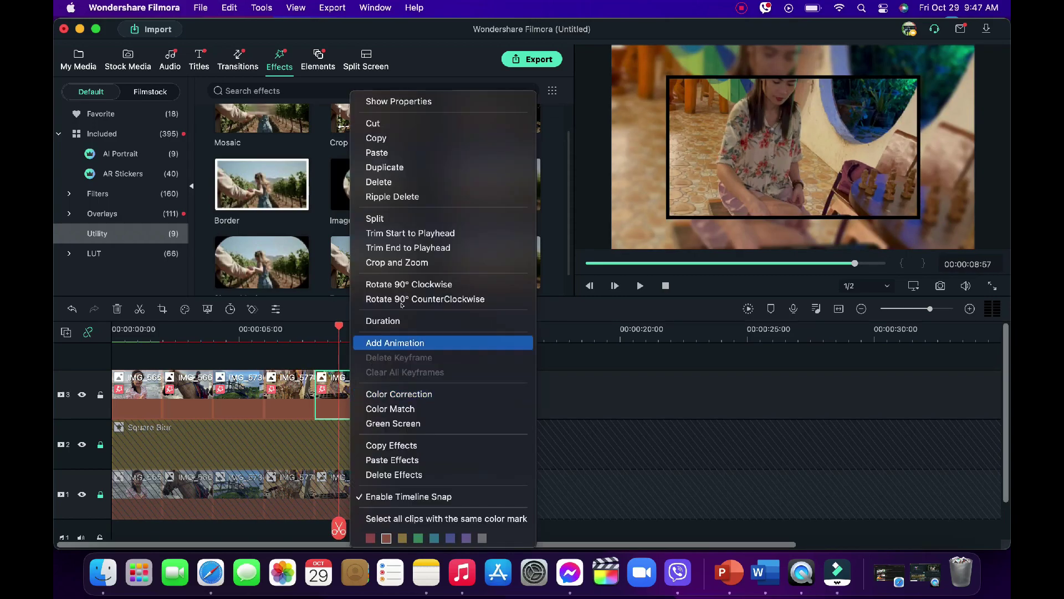
left_click(401, 264)
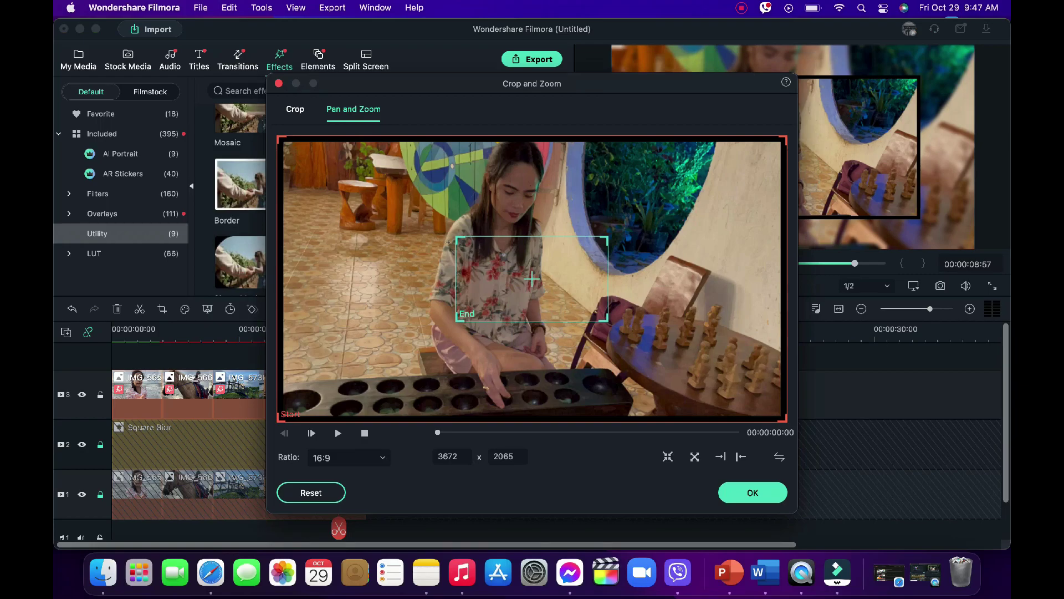
left_click_drag(453, 233, 531, 235)
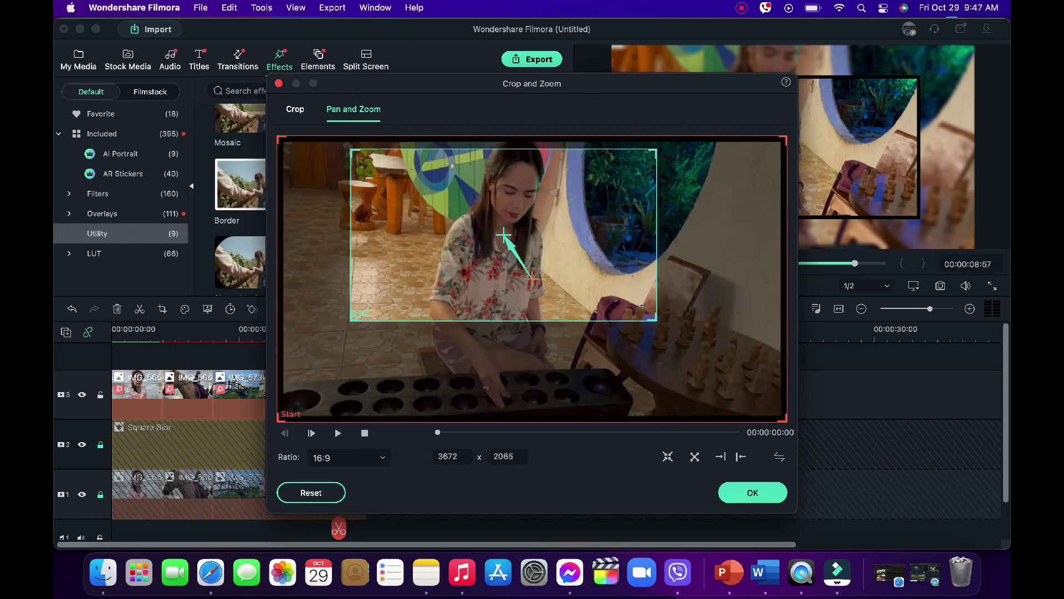
left_click_drag(651, 319, 705, 349)
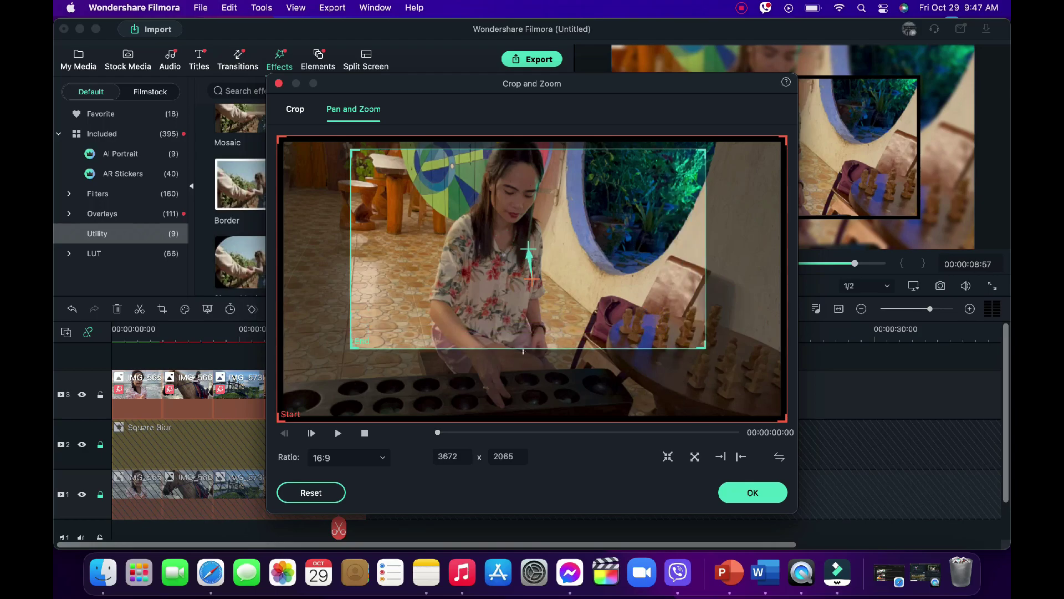
left_click_drag(352, 344, 320, 411)
left_click(755, 490)
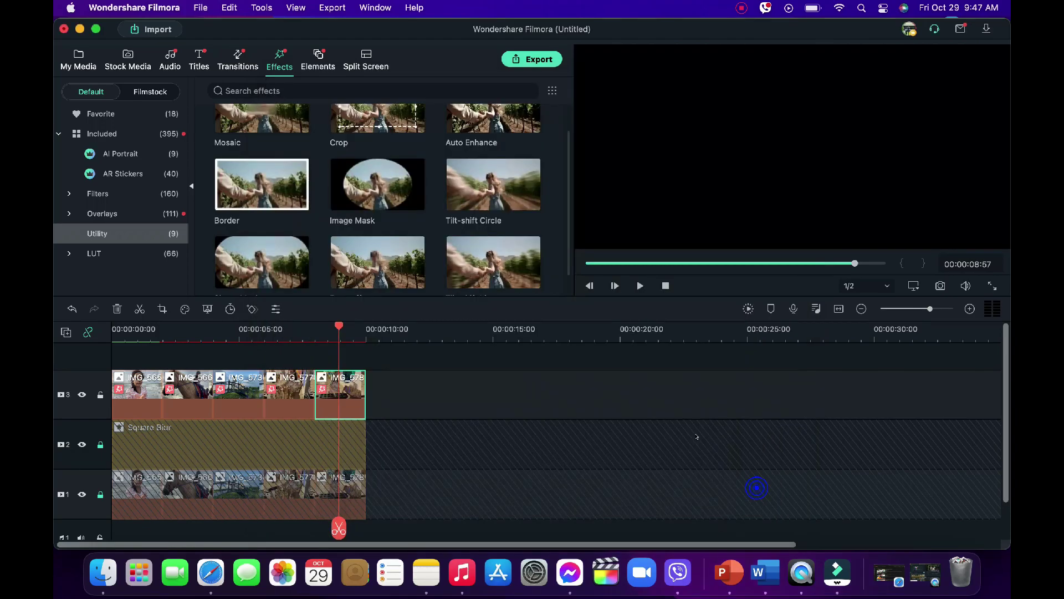
Enlarge the Pan and Zoom end frame of the second track 3 photo around the girl on the horse, and accept it
left_click_drag(335, 325, 185, 350)
left_click(185, 382)
right_click(186, 382)
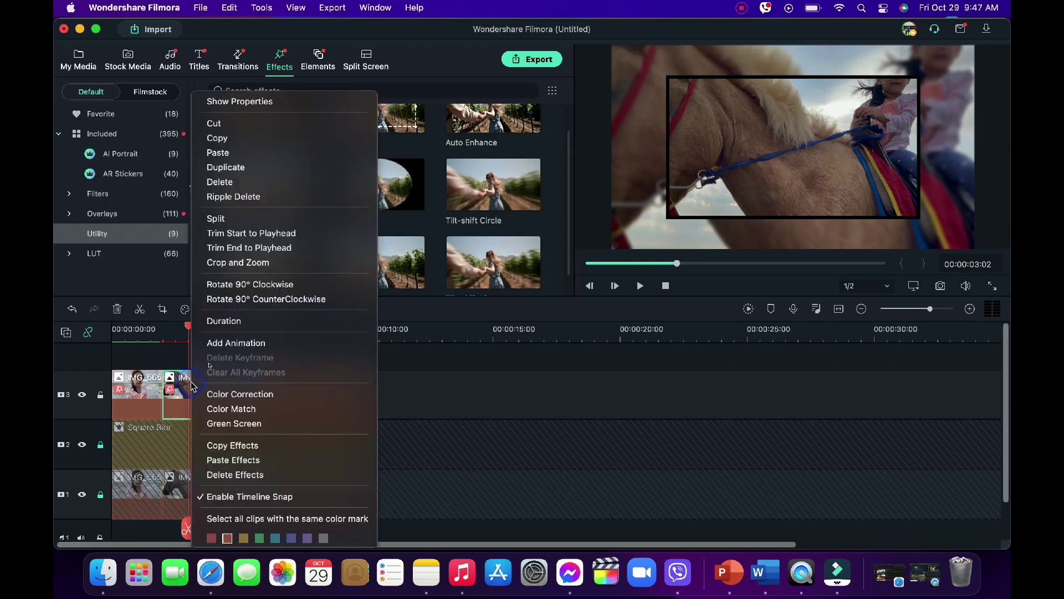
left_click(237, 263)
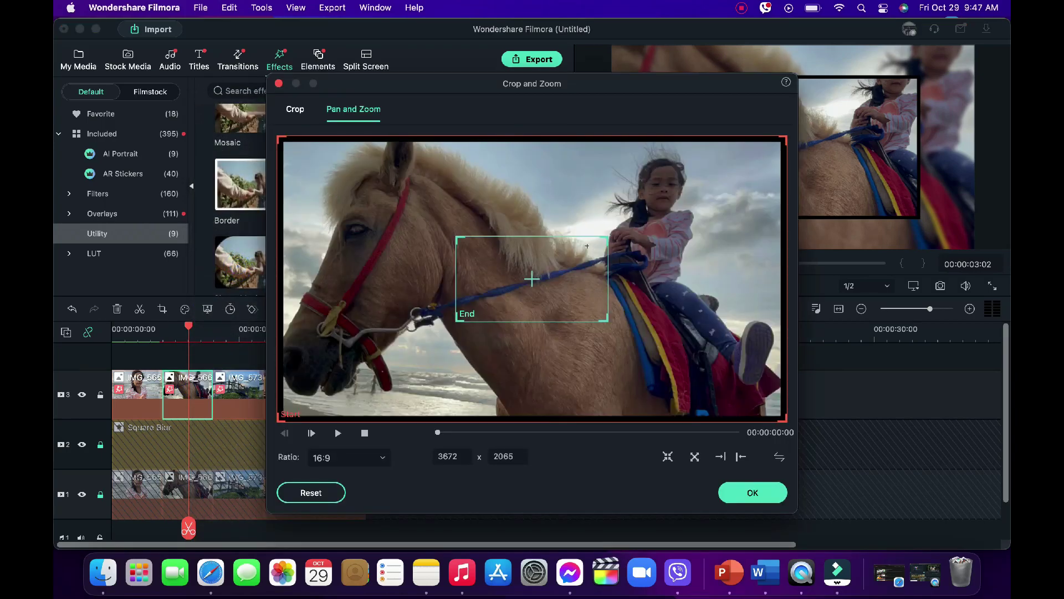
left_click_drag(607, 232, 757, 153)
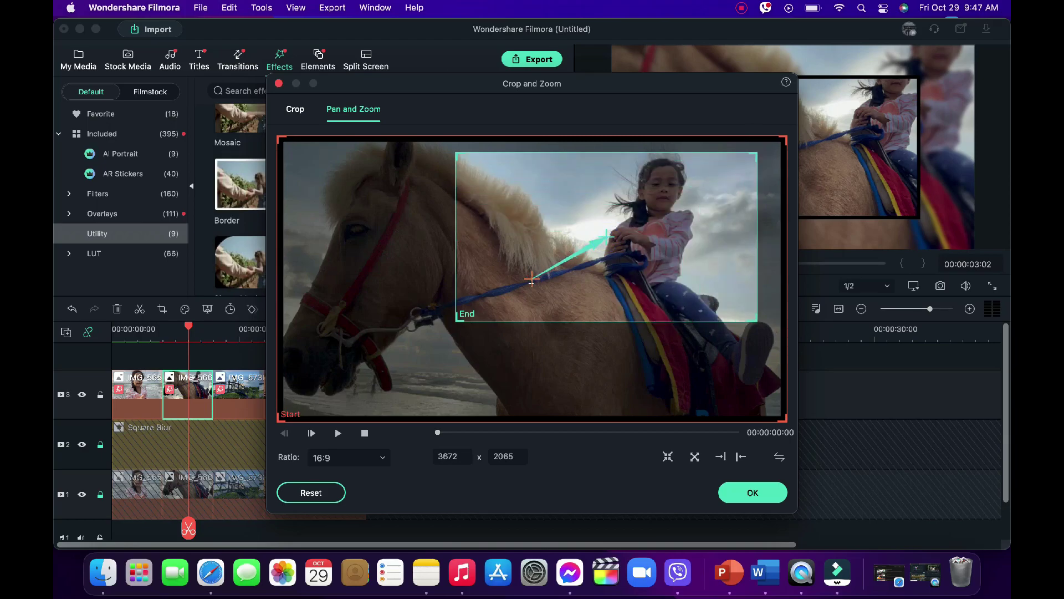
left_click_drag(456, 318, 376, 366)
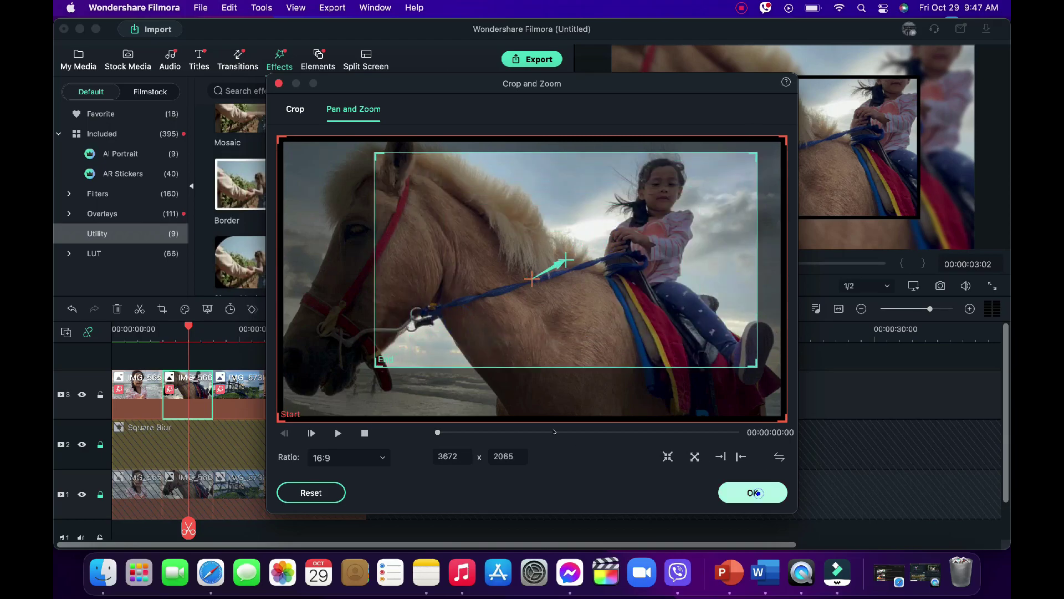
left_click(754, 492)
Return the playhead to the start and preview the slideshow with the adjusted zooms in full screen
left_click_drag(189, 325, 113, 327)
left_click(992, 285)
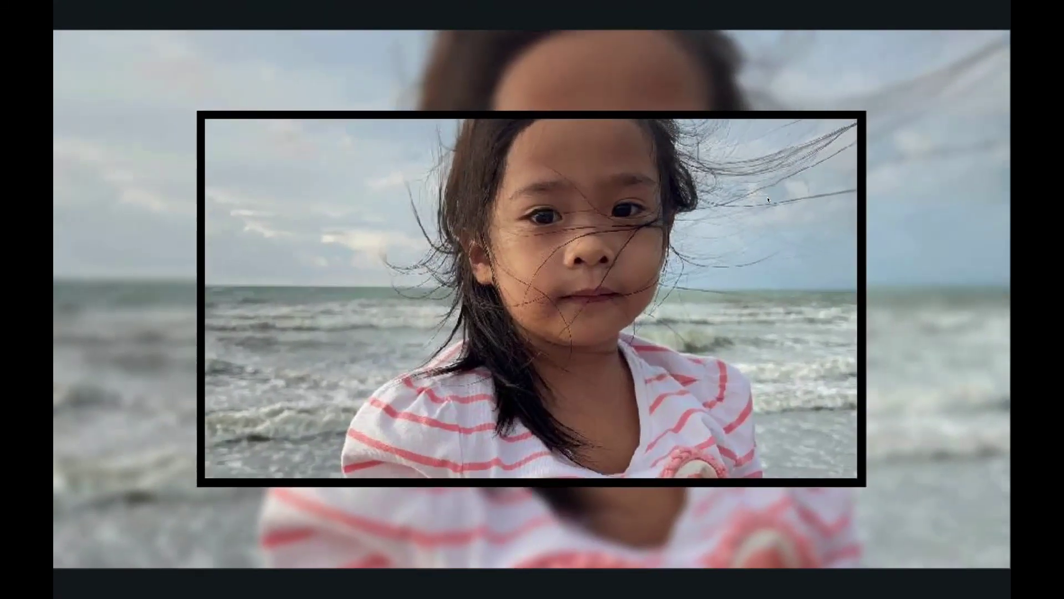